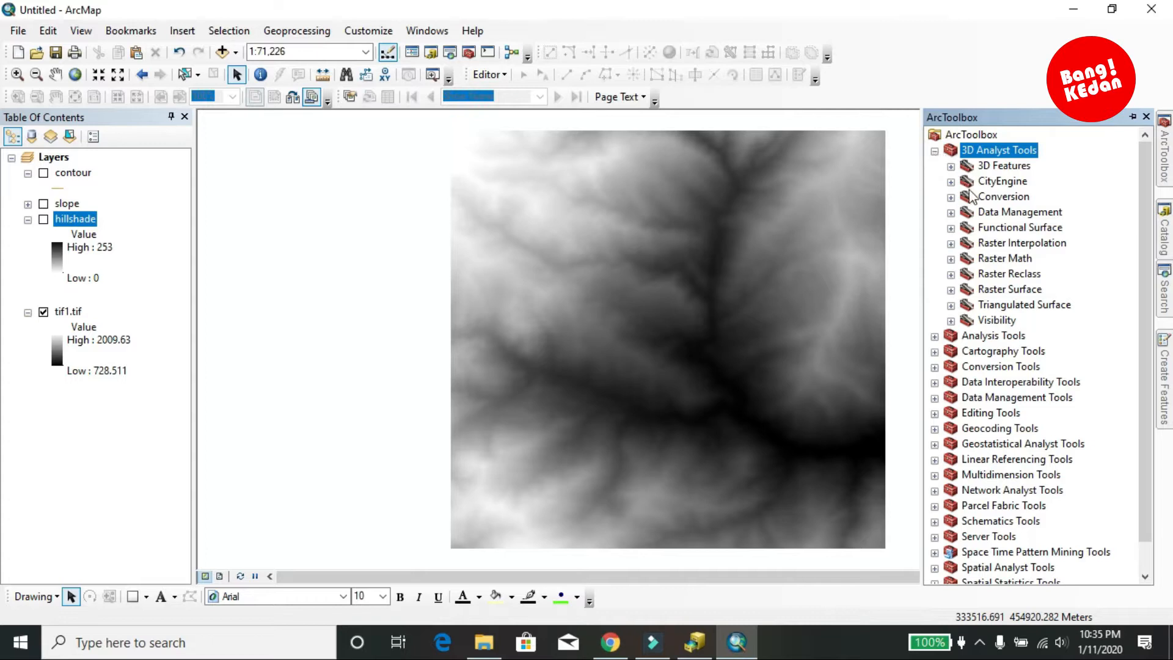
# Open the Raster to TIN tool from the 3D Analyst raster conversion tools and choose tif1.tif as the input raster
pyautogui.click(950, 198)
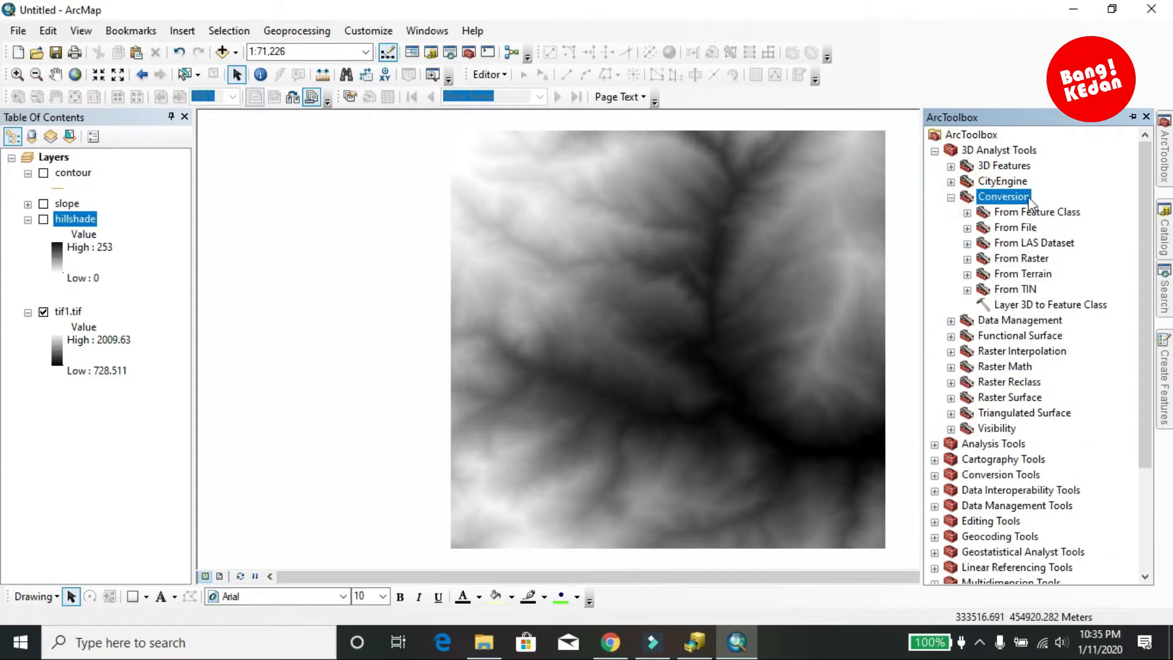
pyautogui.click(1019, 259)
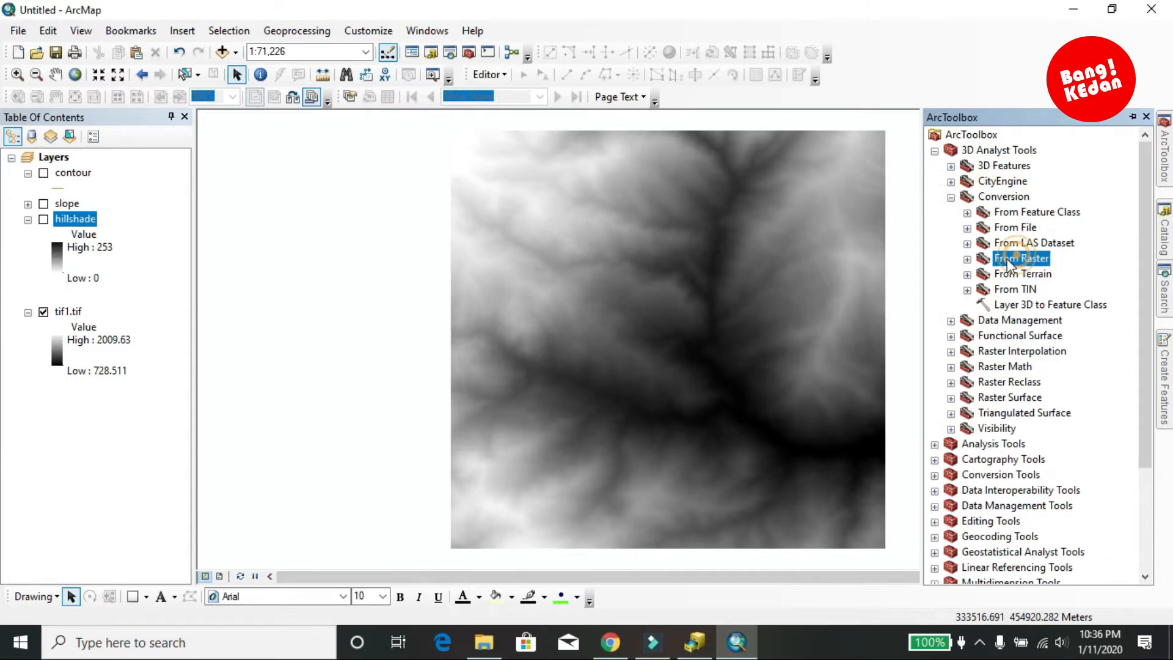
pyautogui.click(967, 259)
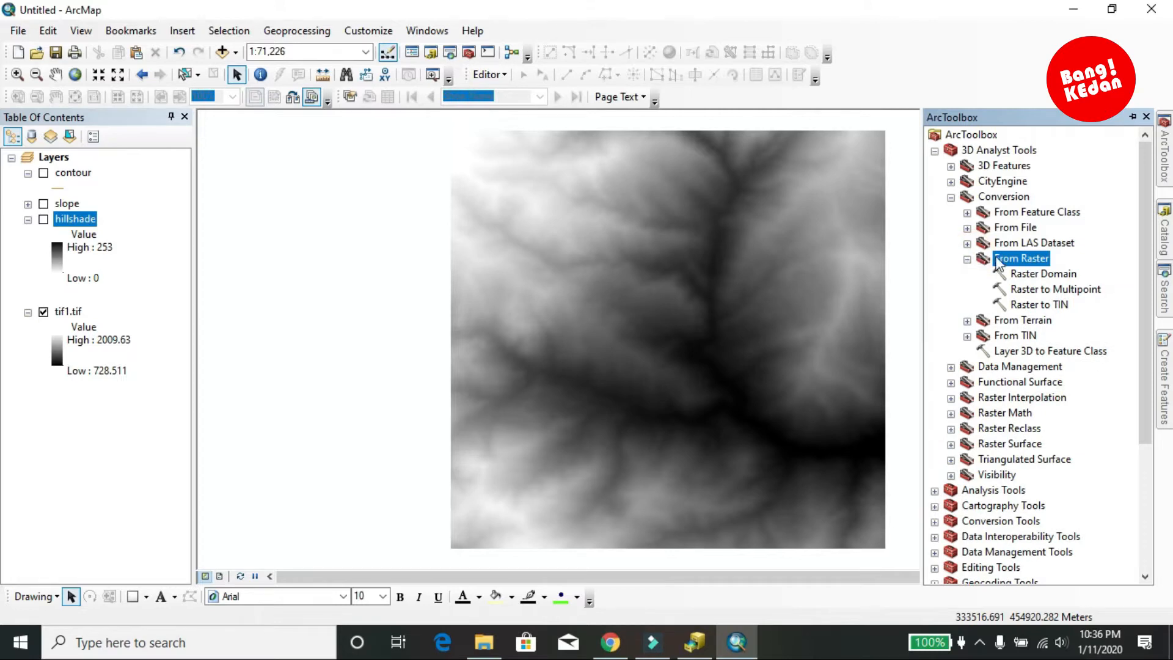
pyautogui.click(1036, 306)
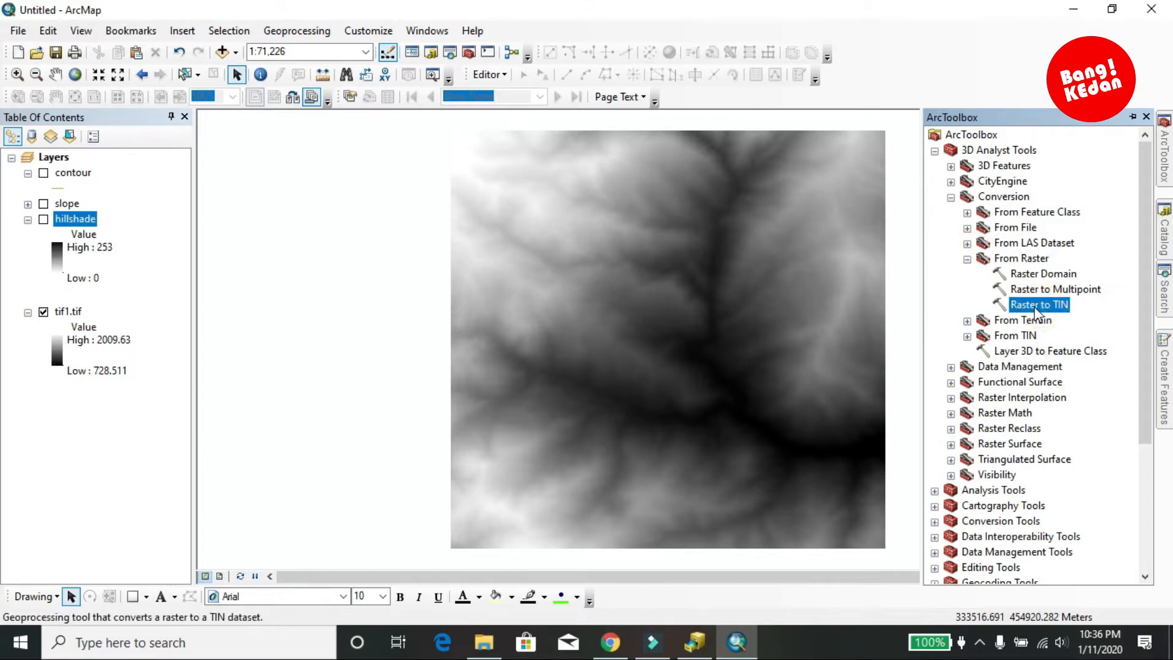
pyautogui.rightClick(1037, 310)
pyautogui.click(1041, 315)
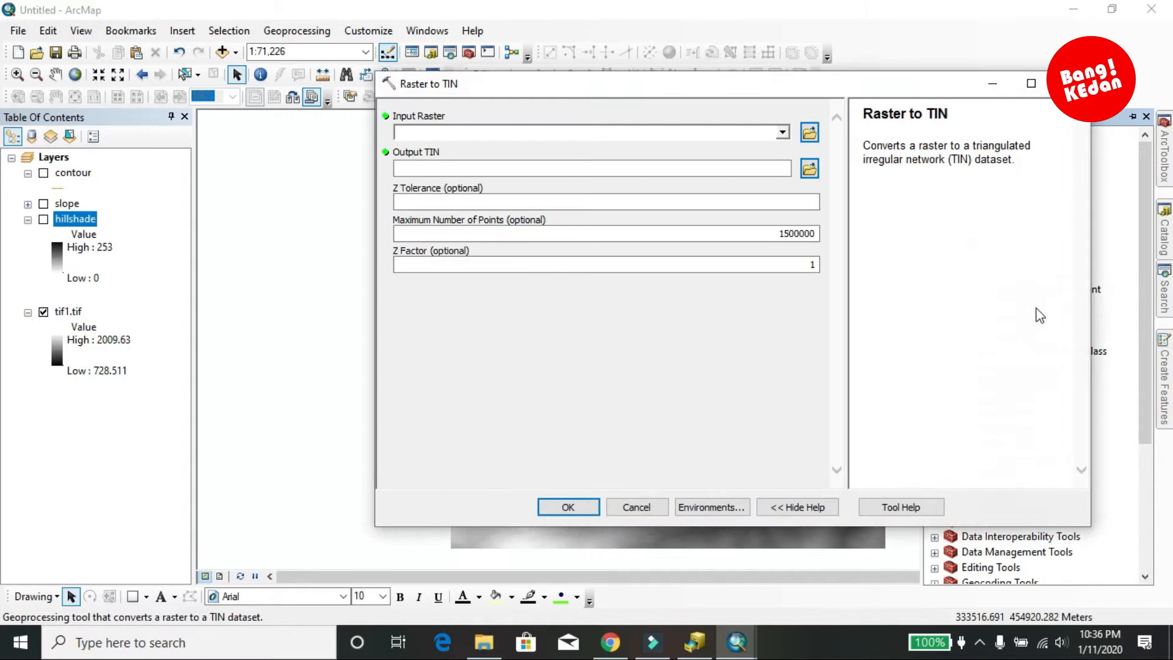
pyautogui.click(782, 133)
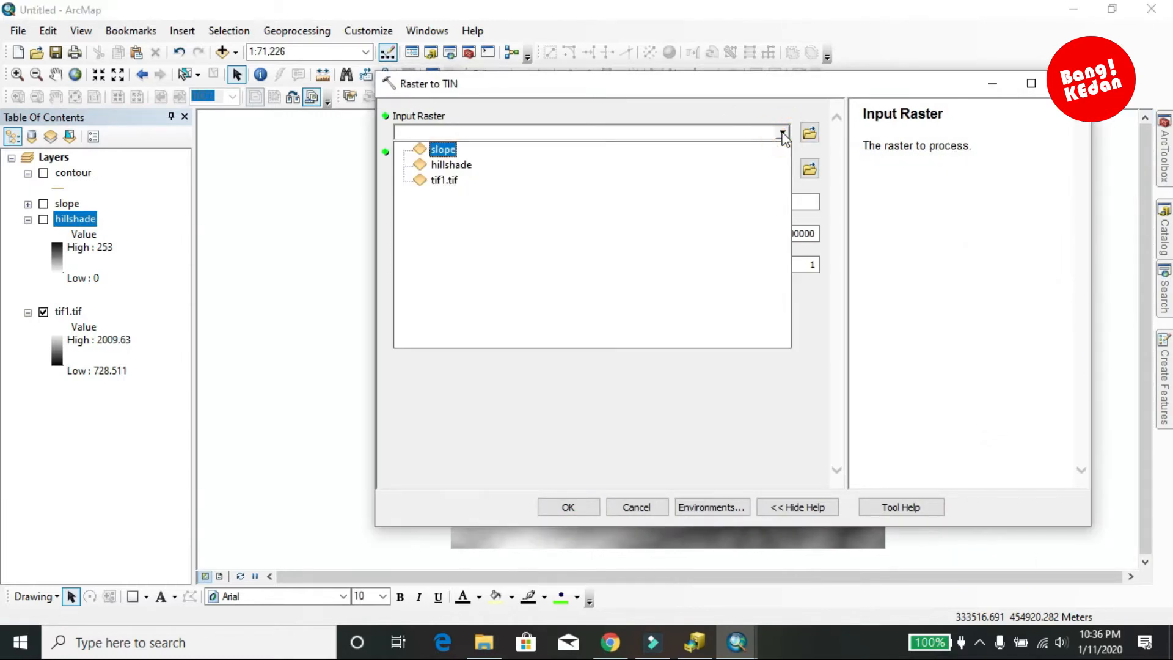
pyautogui.click(444, 181)
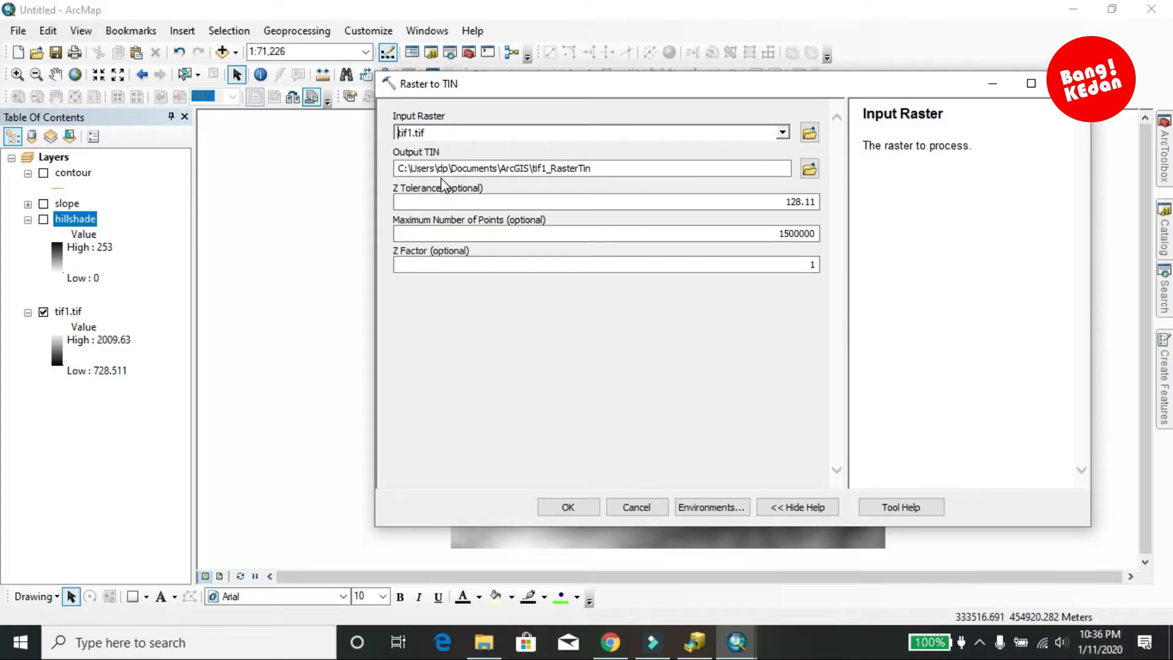
# Set the output TIN to a dataset named tin in the "Slope, Hillshade, Contour, TIN" folder
pyautogui.click(807, 170)
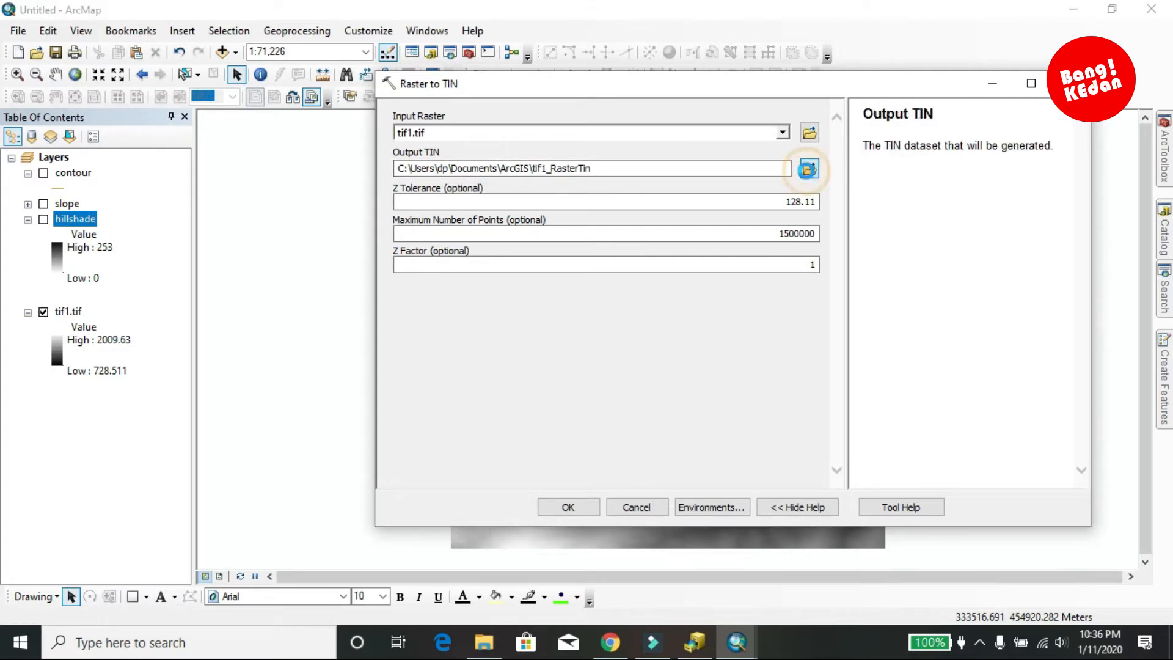
pyautogui.click(629, 389)
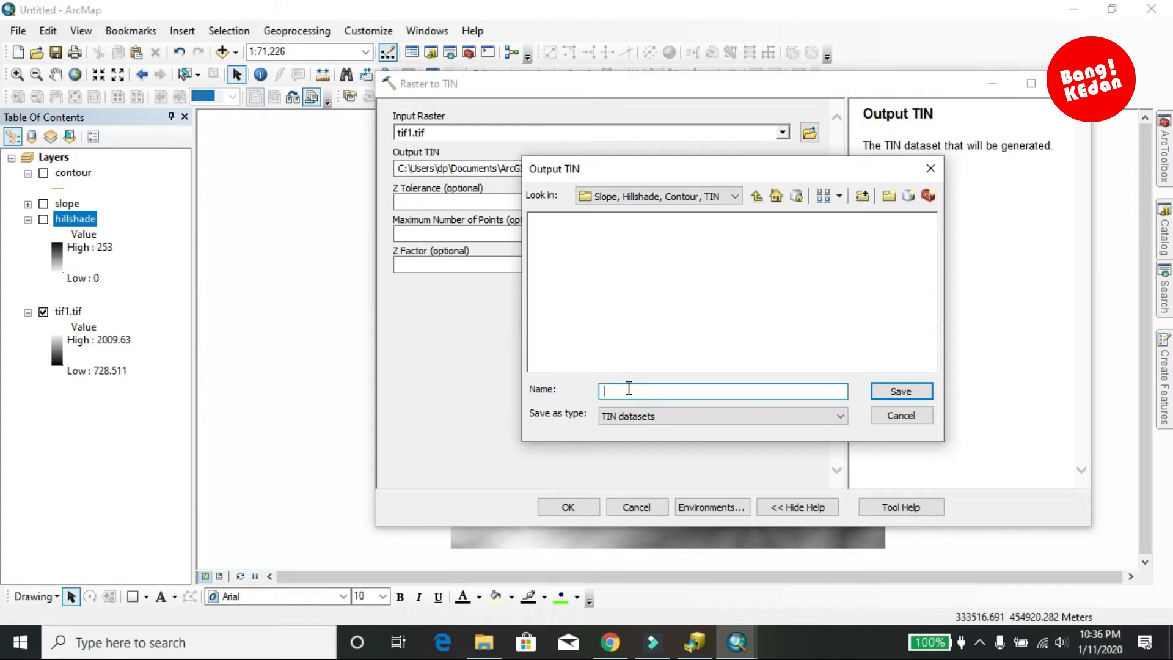
pyautogui.click(757, 196)
pyautogui.scroll(-1, 786, 269)
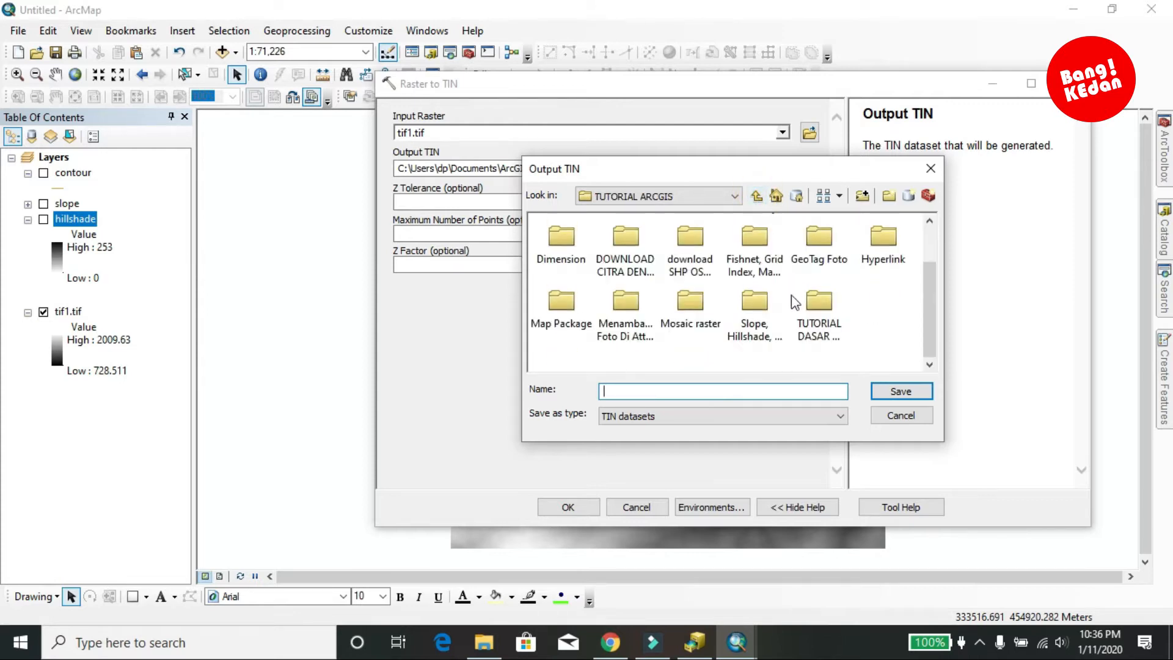
pyautogui.doubleClick(755, 304)
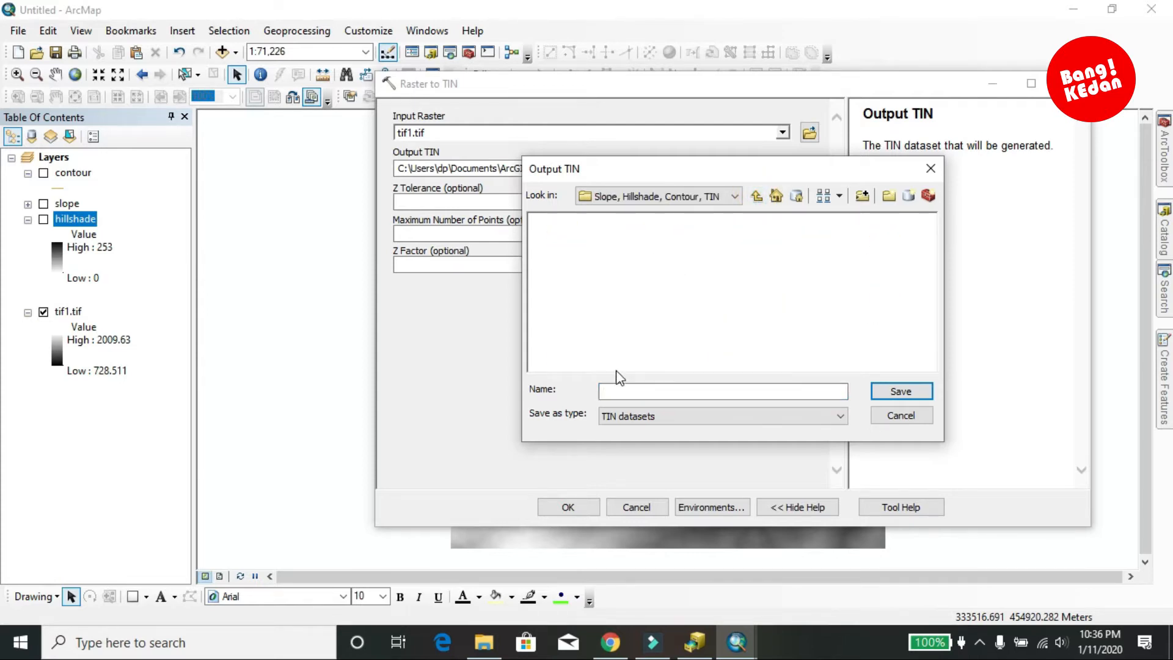
pyautogui.click(613, 391)
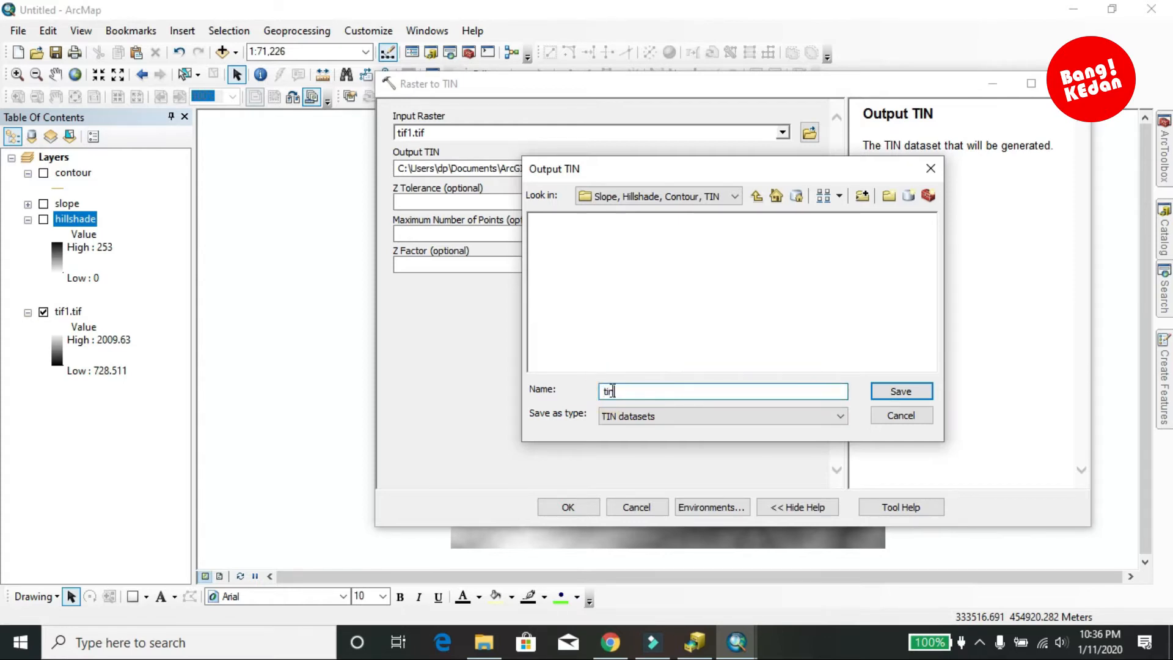
pyautogui.click(893, 392)
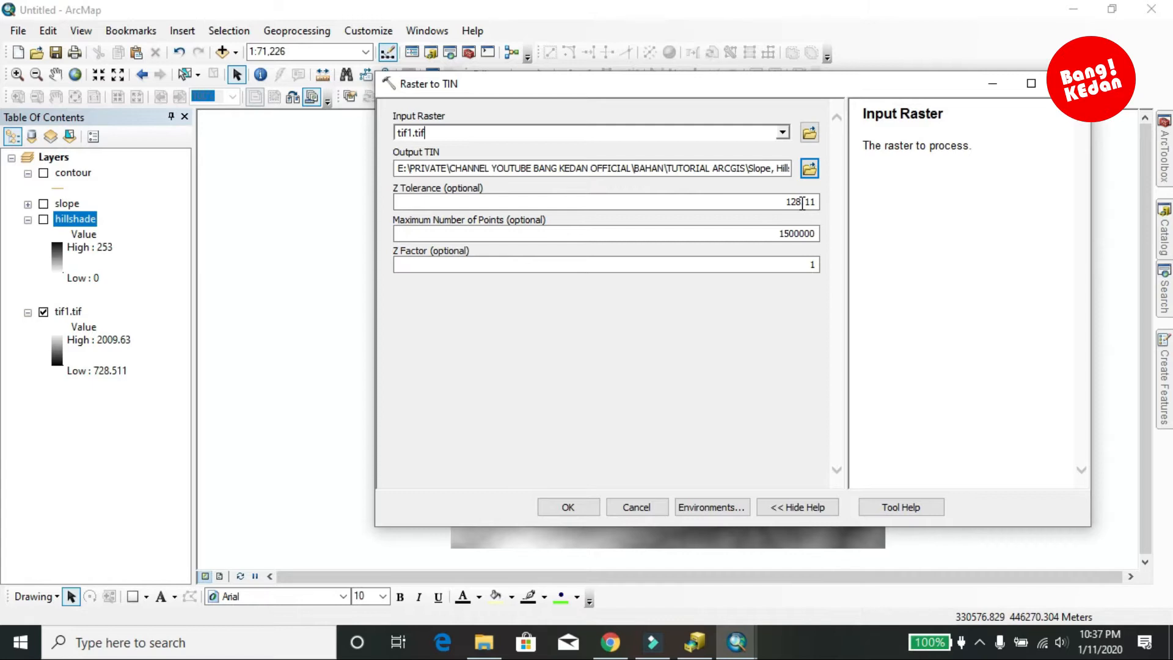
# Set the Z tolerance to 5, run the Raster to TIN conversion and dismiss its completion notice
pyautogui.click(802, 202)
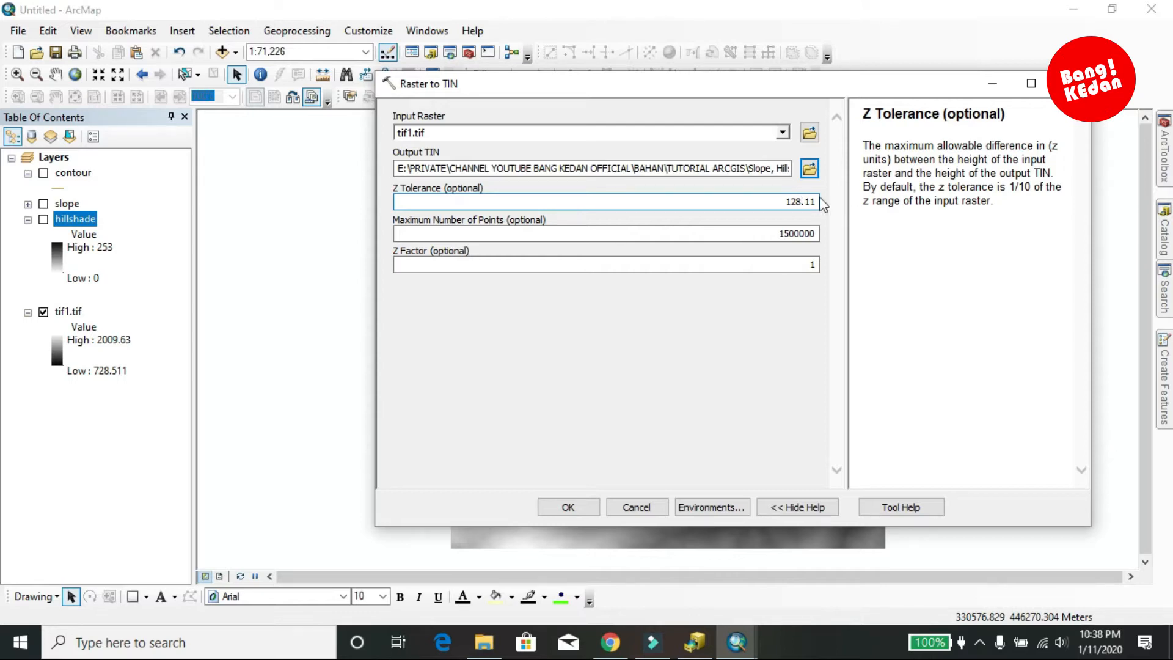
pyautogui.click(782, 202)
pyautogui.moveTo(784, 202); pyautogui.dragTo(822, 205)
pyautogui.write('5')
pyautogui.click(565, 508)
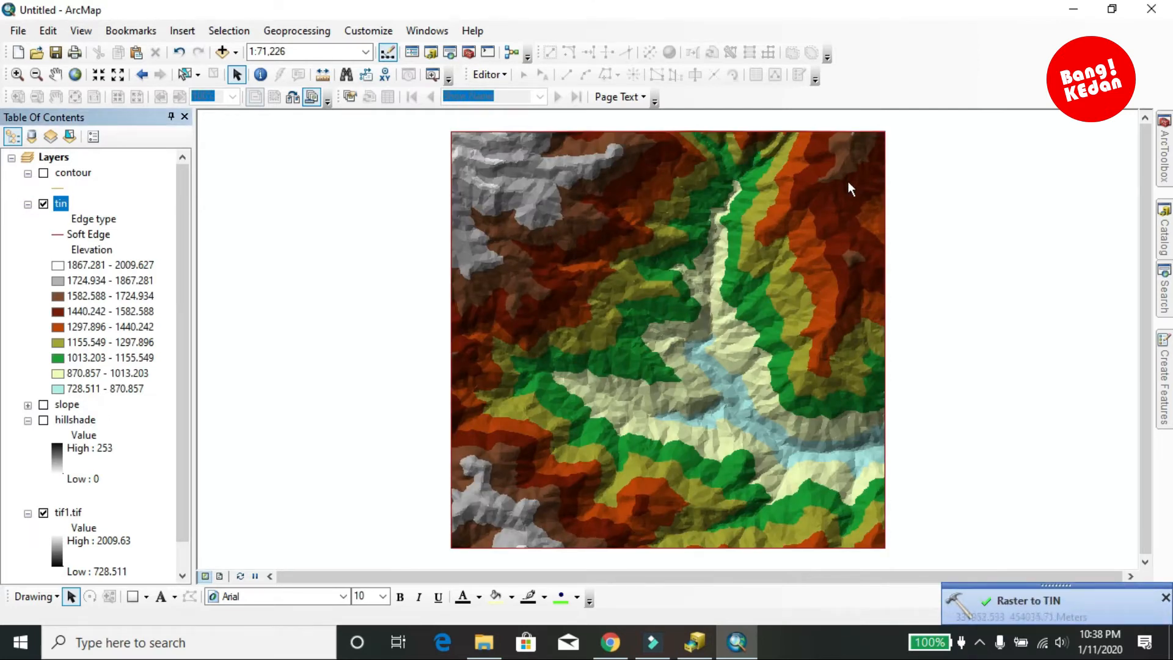
pyautogui.click(1163, 598)
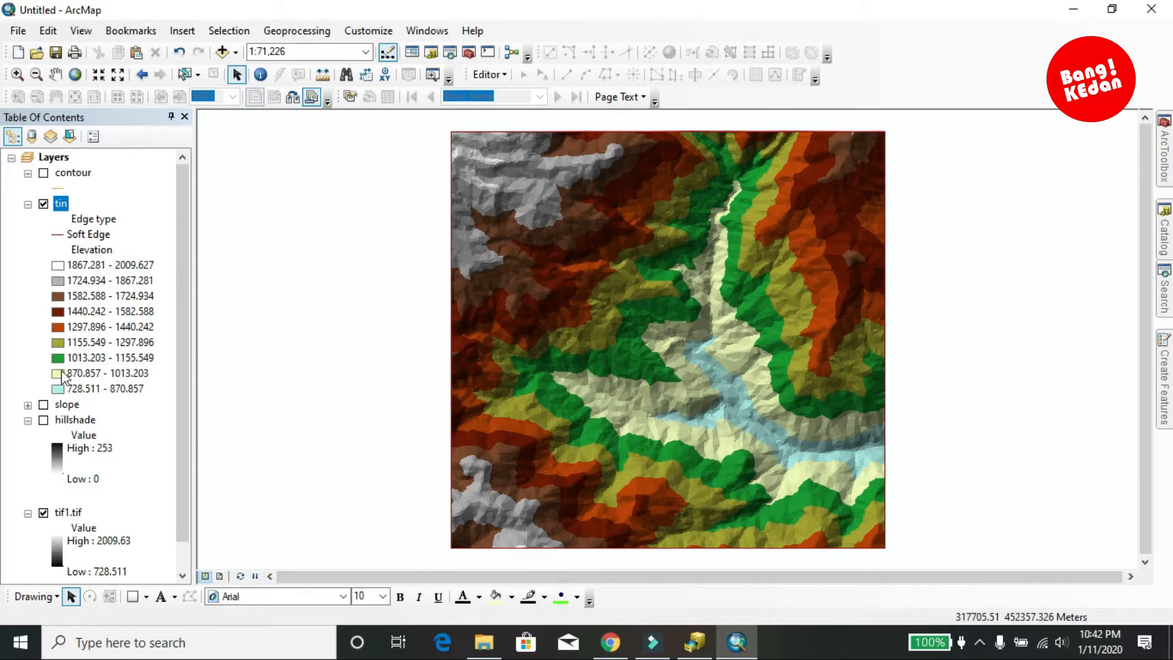
# Collapse the hillshade and tin legends and show only the contour layer, hiding tin and tif1.tif
pyautogui.click(27, 420)
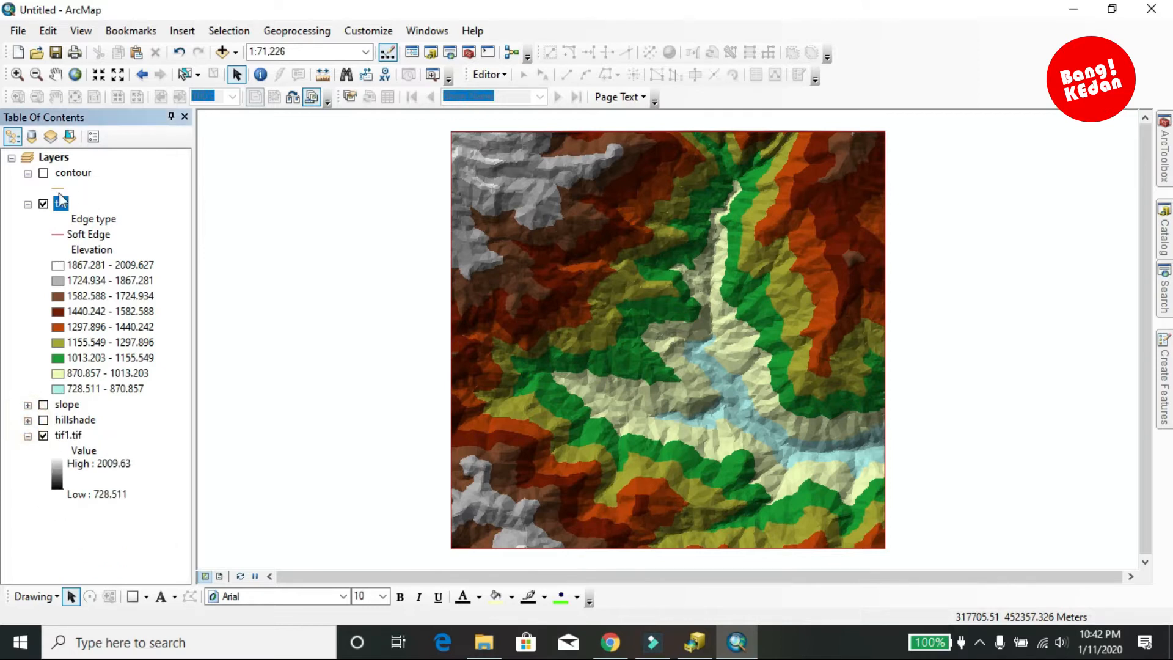
pyautogui.click(28, 204)
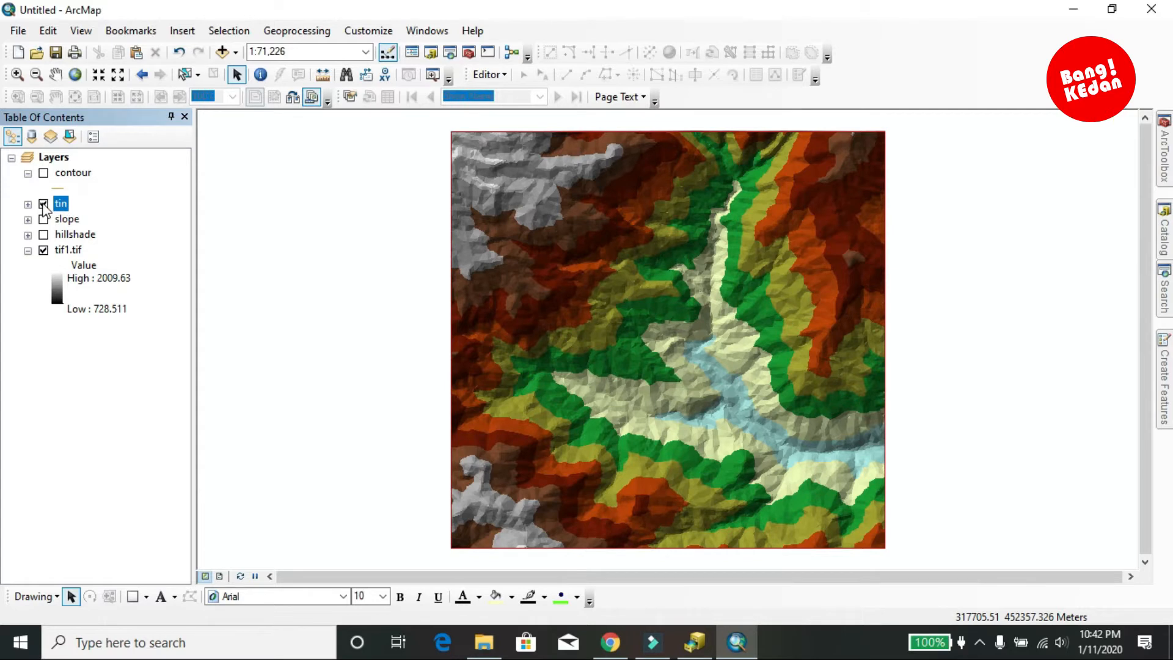
pyautogui.scroll(-2, 702, 295)
pyautogui.scroll(2, 698, 295)
pyautogui.scroll(-1, 643, 290)
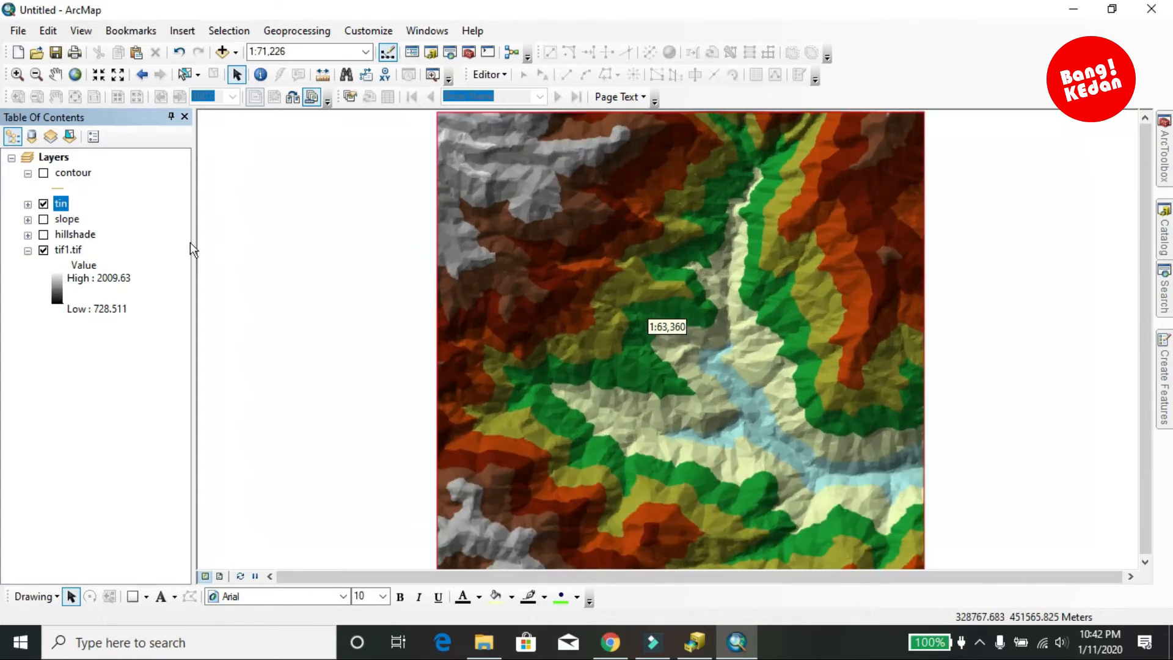
pyautogui.click(44, 204)
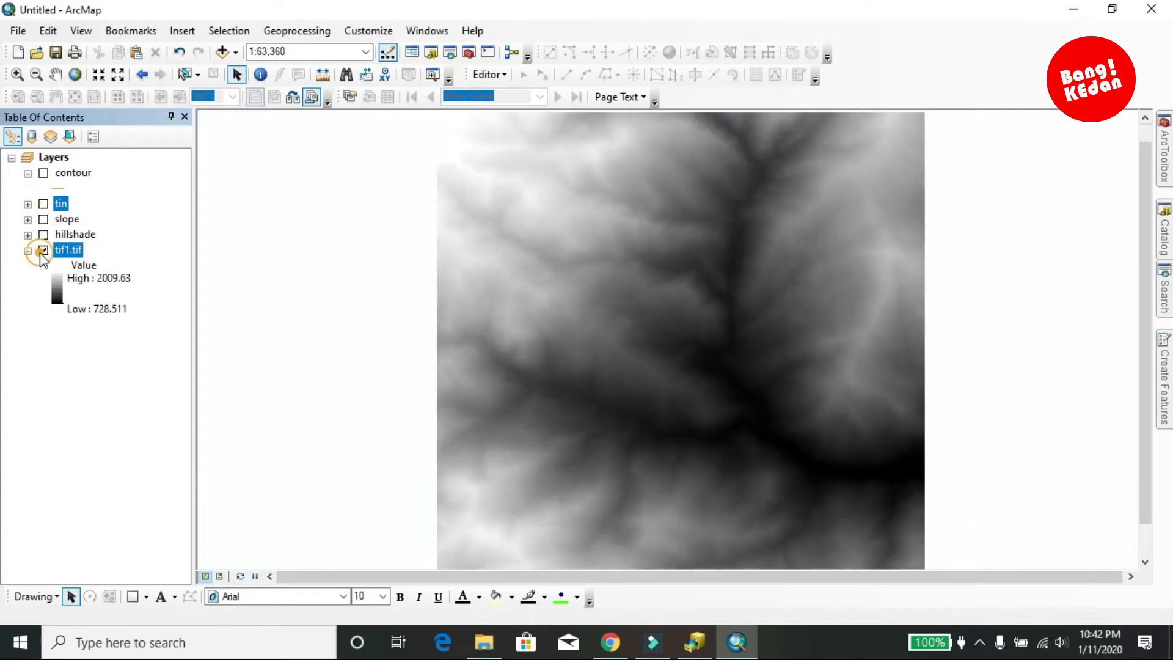
pyautogui.click(43, 250)
pyautogui.click(43, 173)
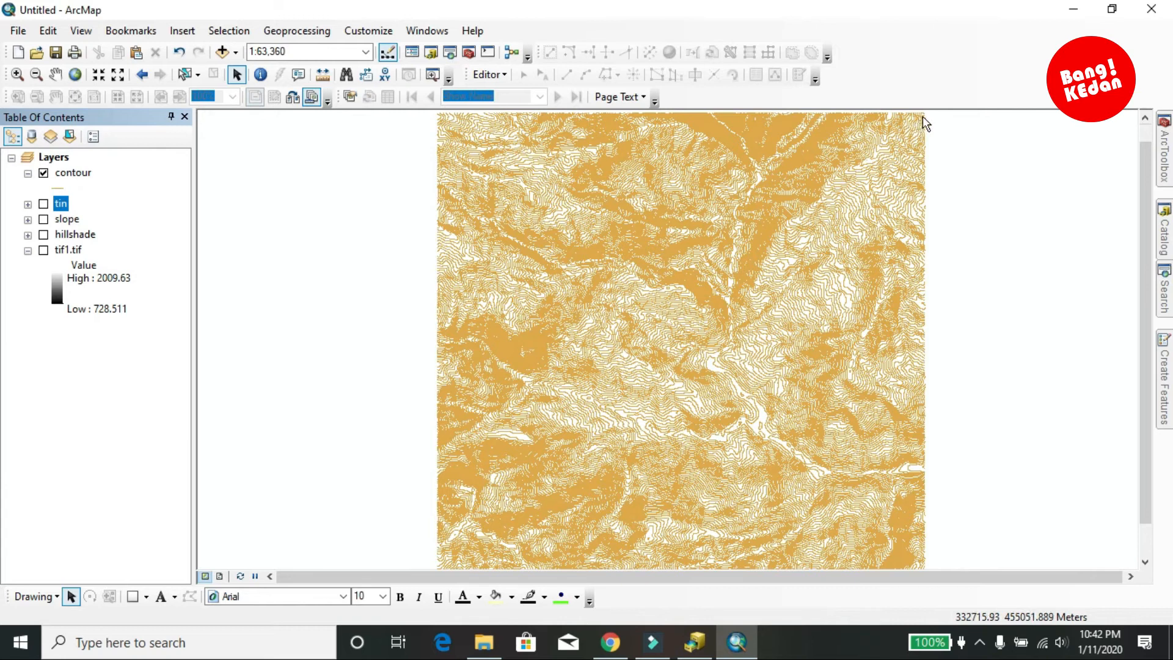
# Collapse the Conversion toolset and open the Create TIN tool from the 3D Analyst data management tools for TINs
pyautogui.moveTo(1169, 139)
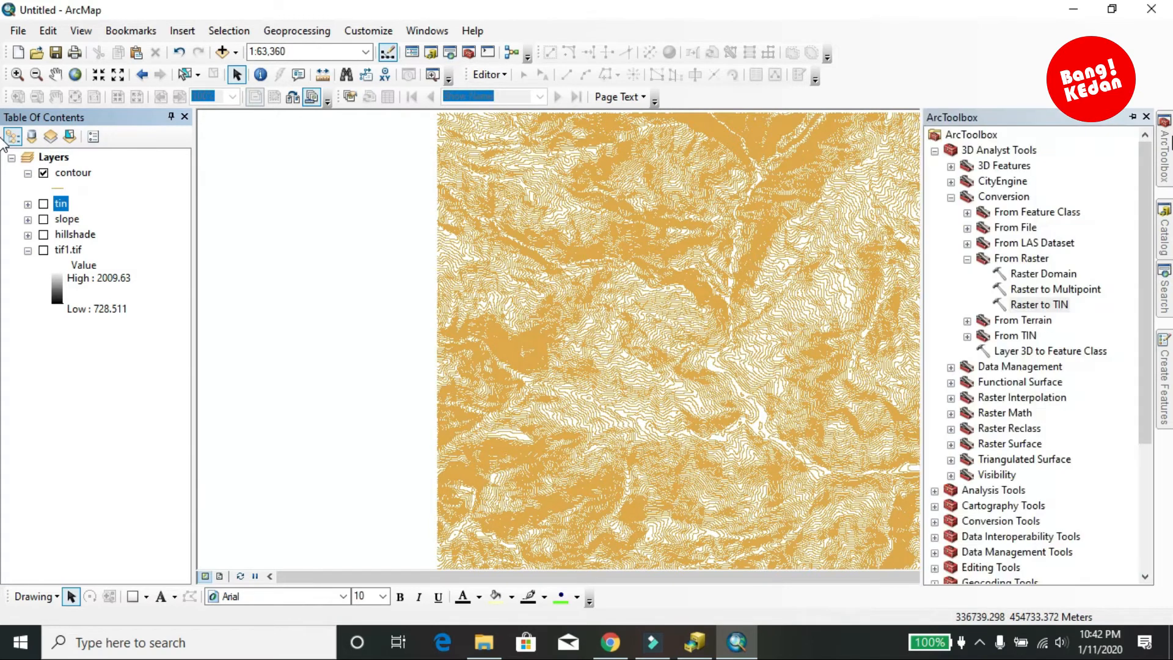
pyautogui.click(950, 198)
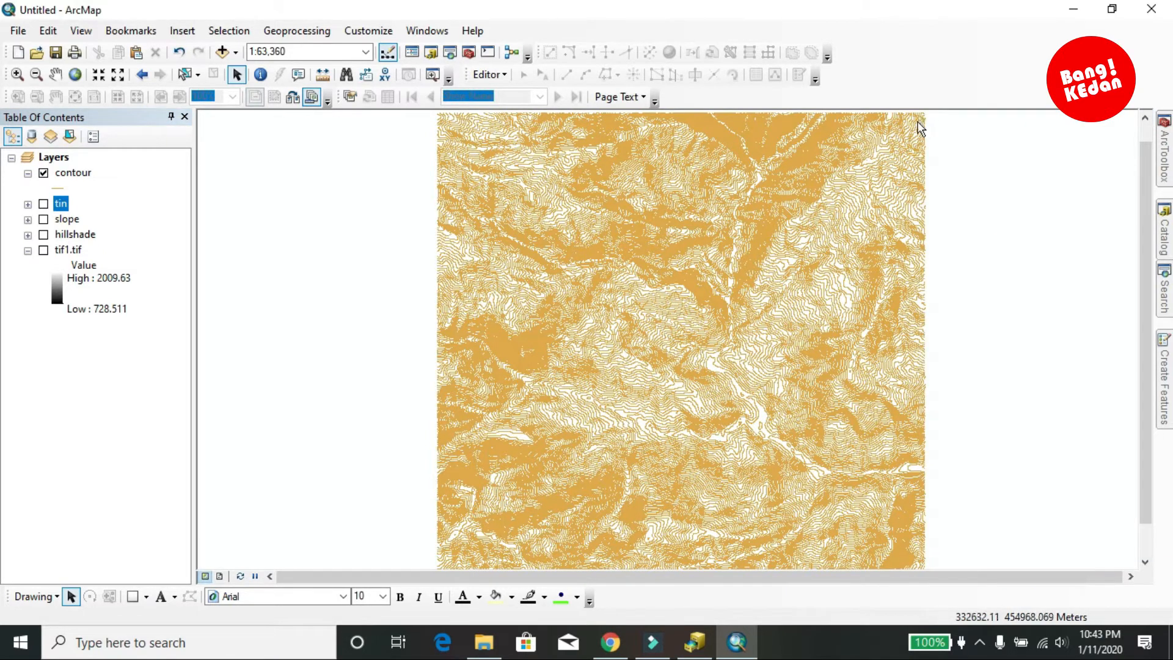
pyautogui.moveTo(1163, 146)
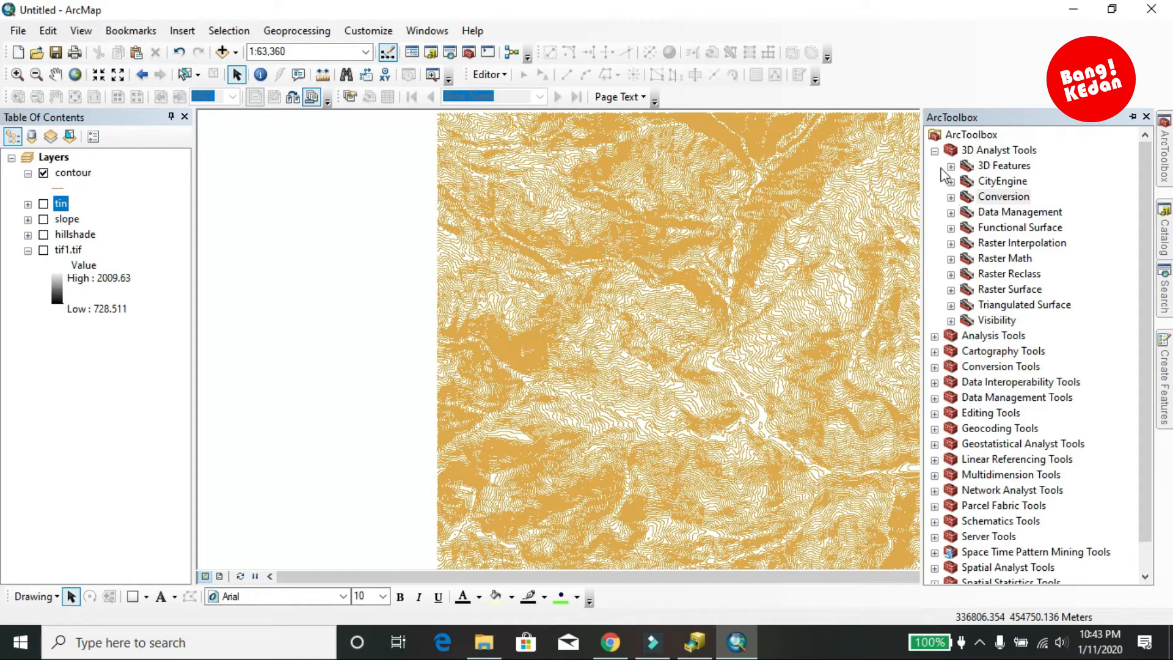
pyautogui.click(964, 212)
pyautogui.click(951, 212)
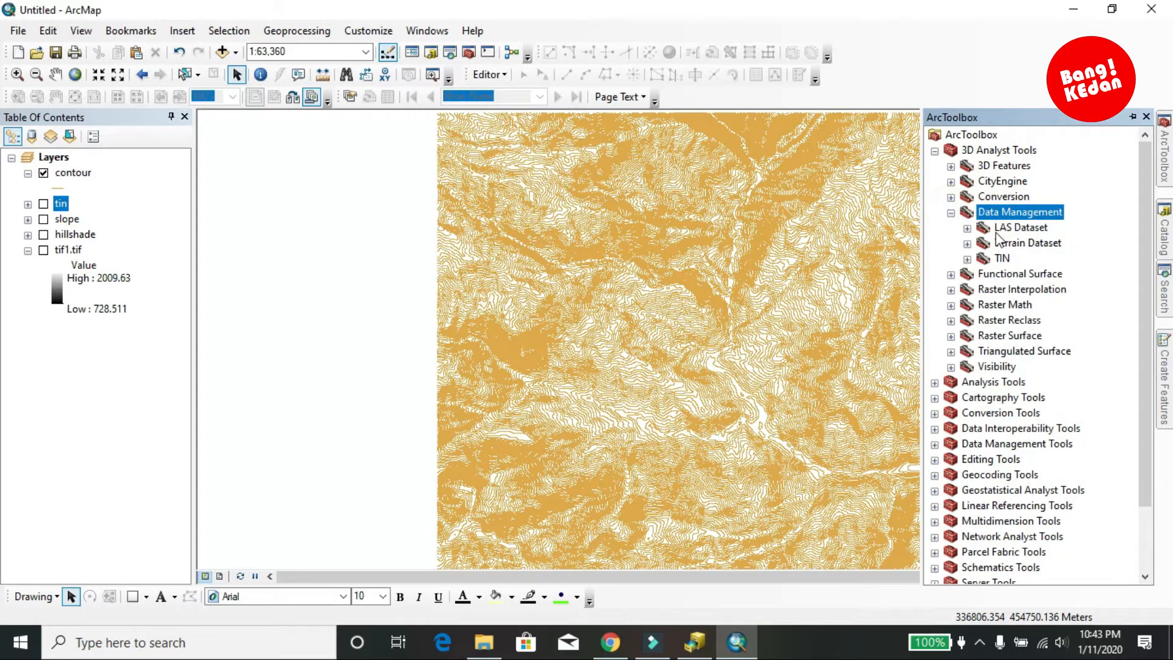
pyautogui.click(998, 258)
pyautogui.click(967, 259)
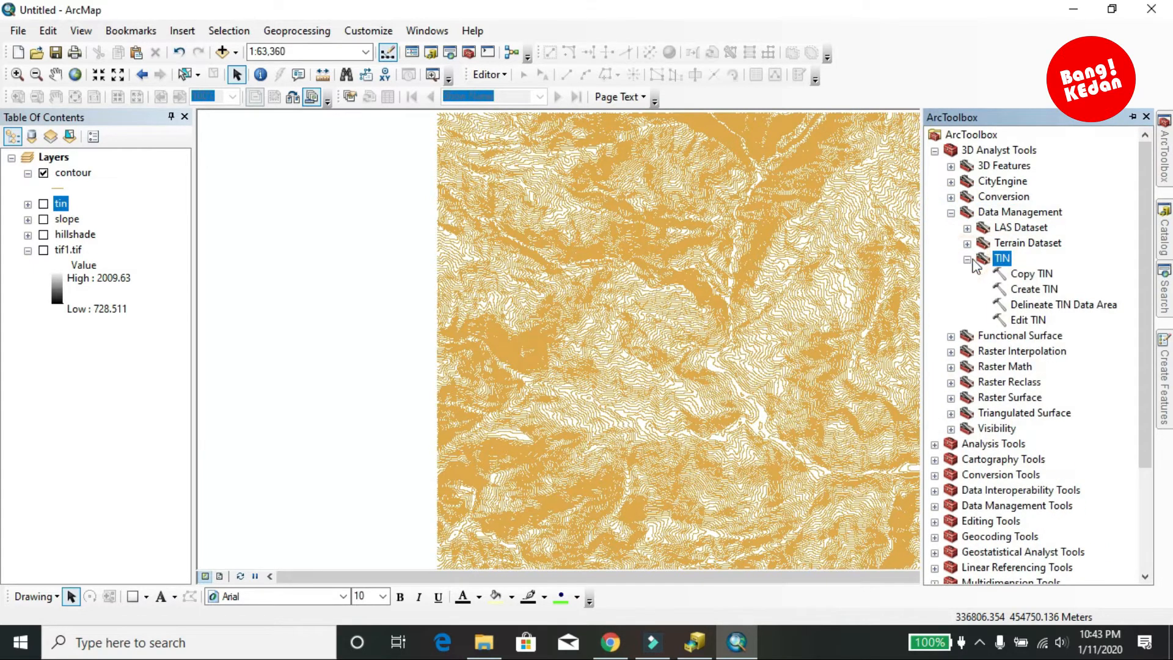
pyautogui.click(1023, 291)
pyautogui.rightClick(1023, 291)
pyautogui.click(1051, 298)
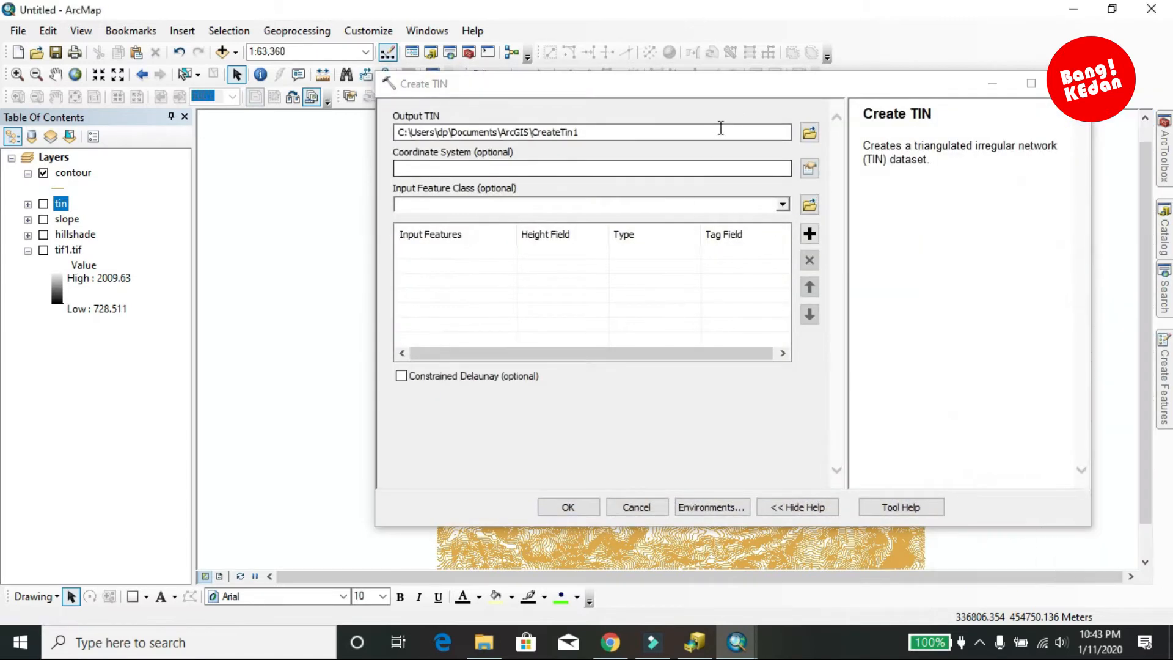
pyautogui.moveTo(723, 86); pyautogui.dragTo(624, 130)
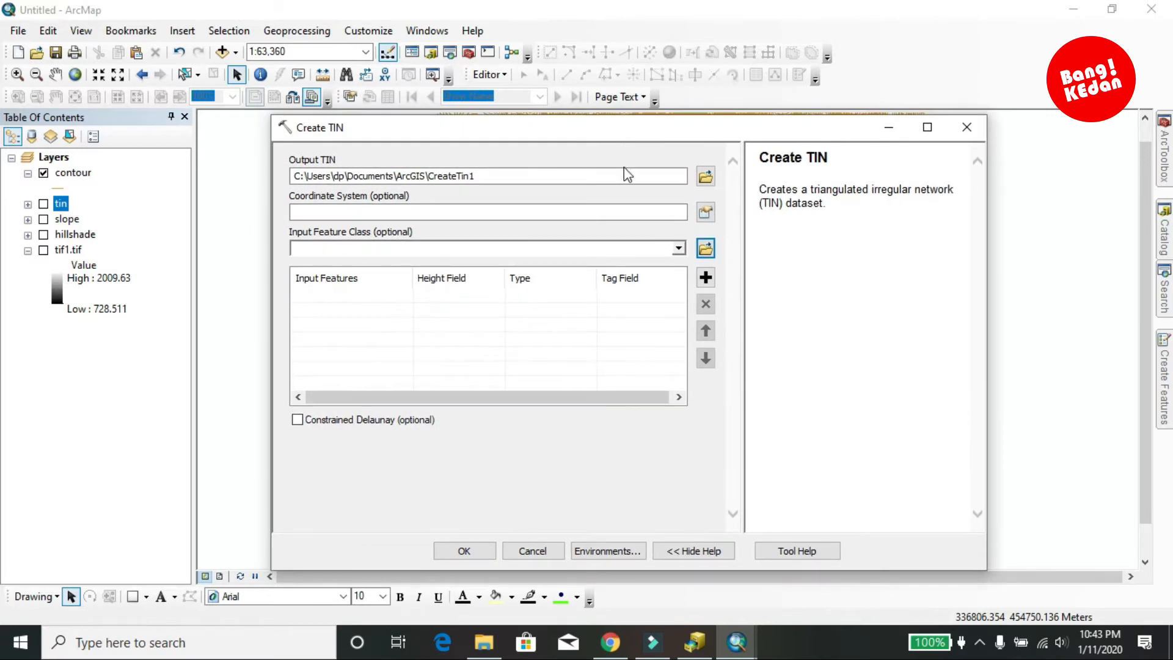
# Set the Create TIN output to a dataset named tin_2 in the "Slope, Hillshade, Contour, TIN" folder
pyautogui.click(698, 177)
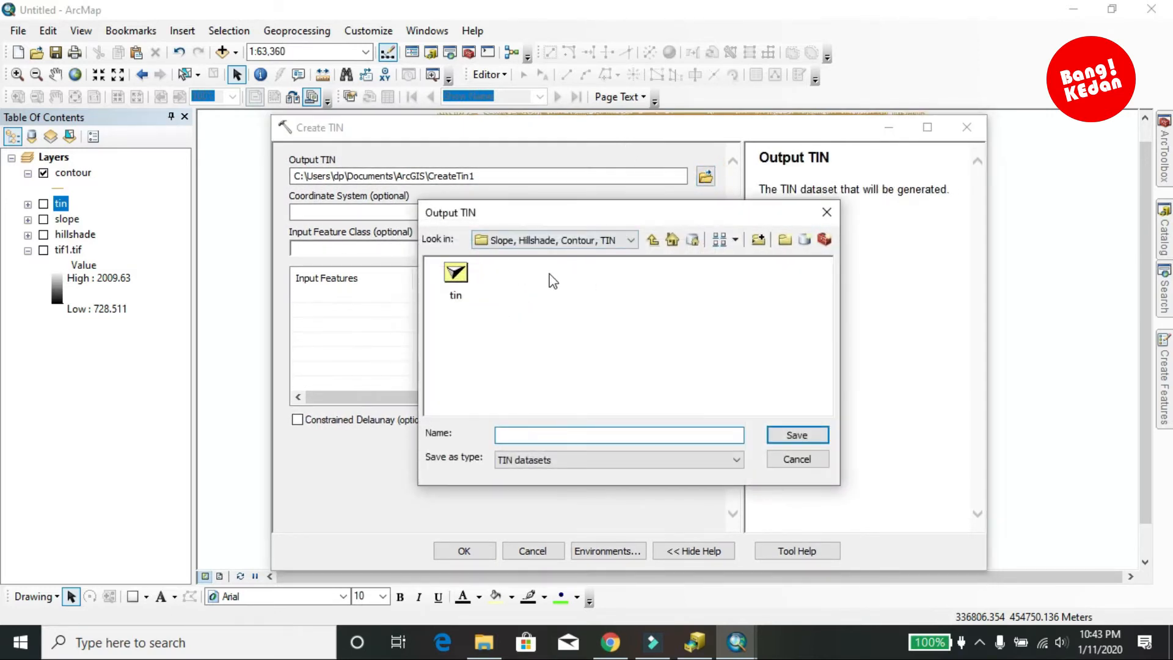
pyautogui.click(653, 239)
pyautogui.scroll(-1, 672, 330)
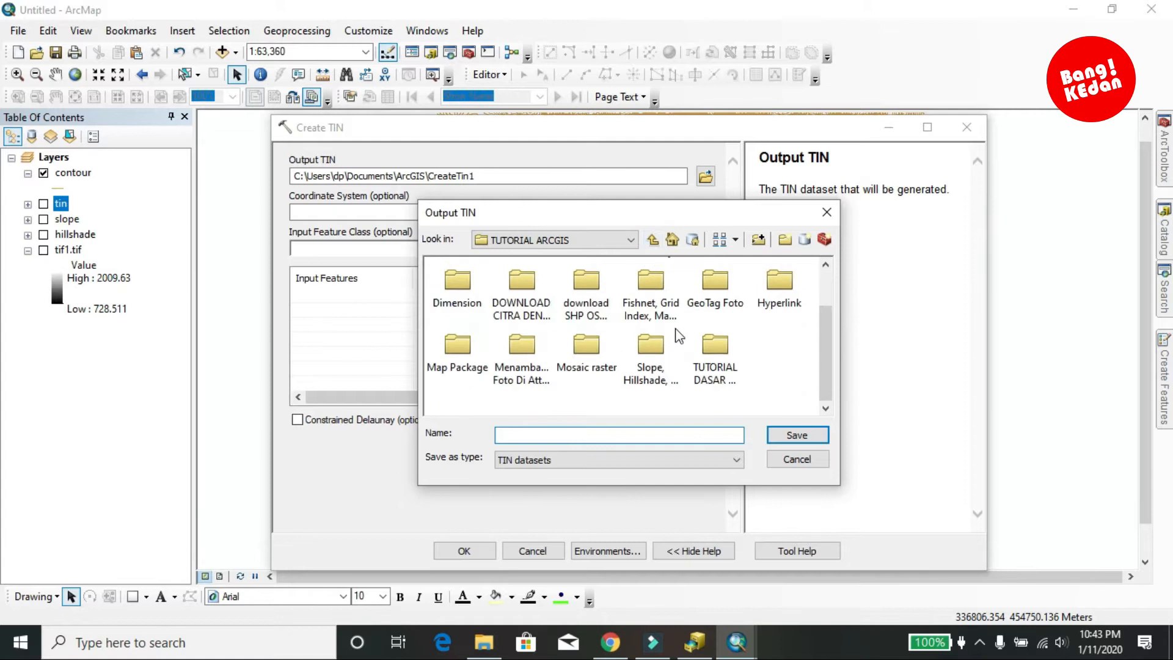
pyautogui.doubleClick(650, 352)
pyautogui.click(468, 275)
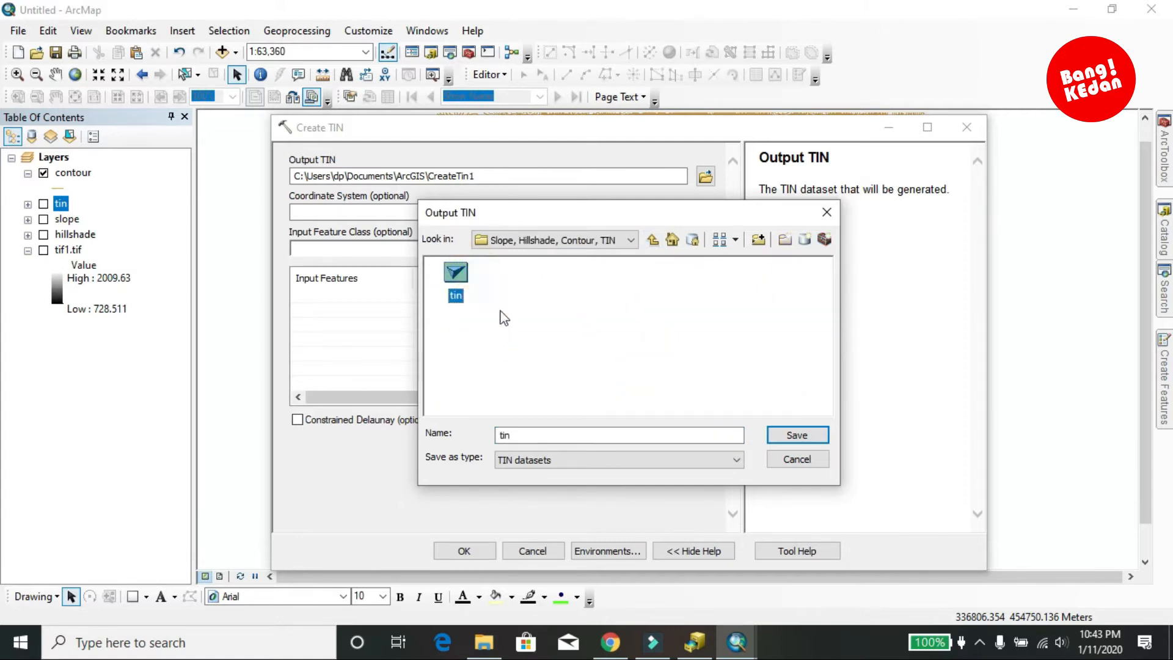
pyautogui.click(539, 435)
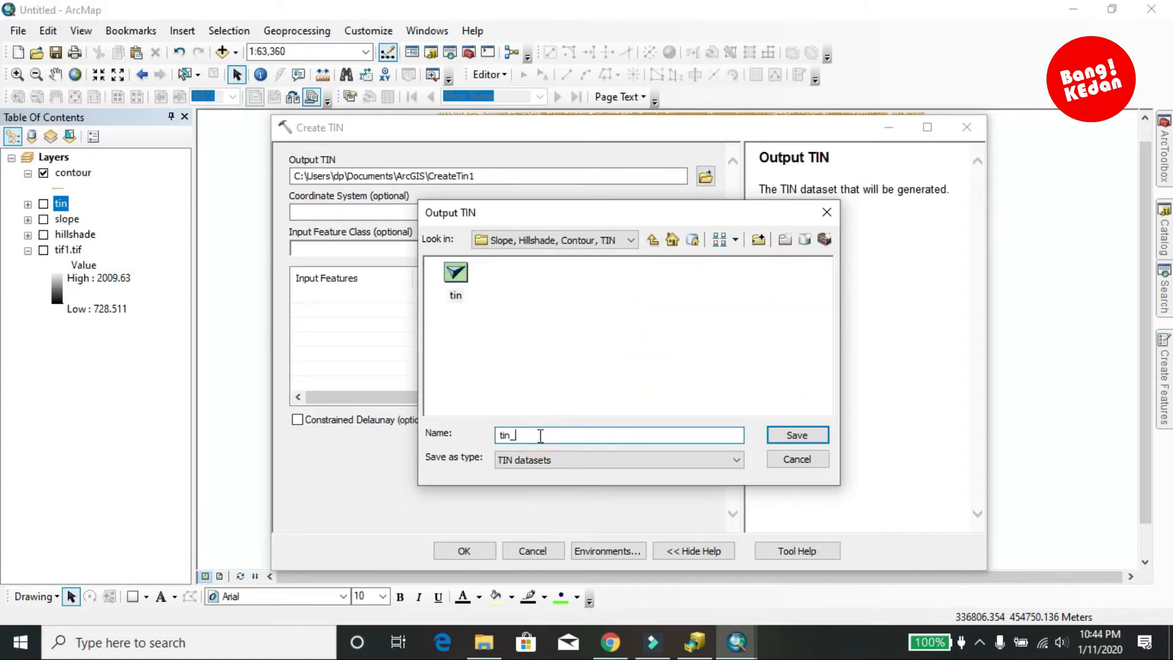
pyautogui.write('_1')
pyautogui.press('BackSpace')
pyautogui.write('2')
pyautogui.click(796, 435)
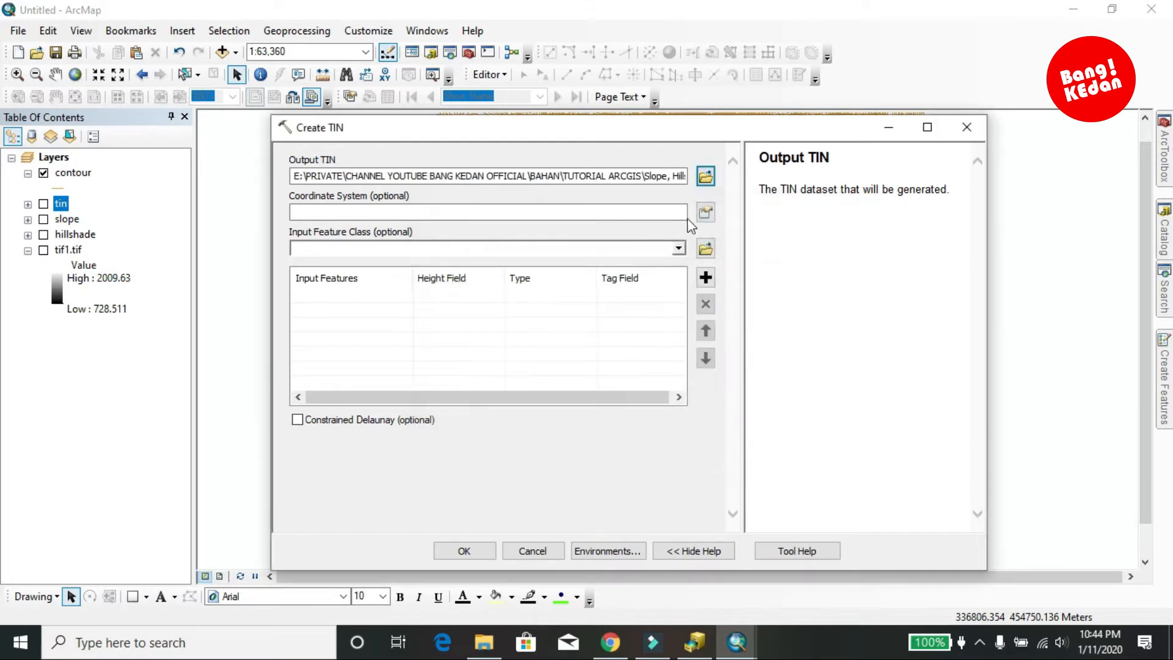
# Assign the WGS_1984_UTM_Zone_47N coordinate system to the new TIN and add the contour layer as its input feature class
pyautogui.click(704, 212)
pyautogui.click(602, 234)
pyautogui.click(739, 565)
pyautogui.click(678, 248)
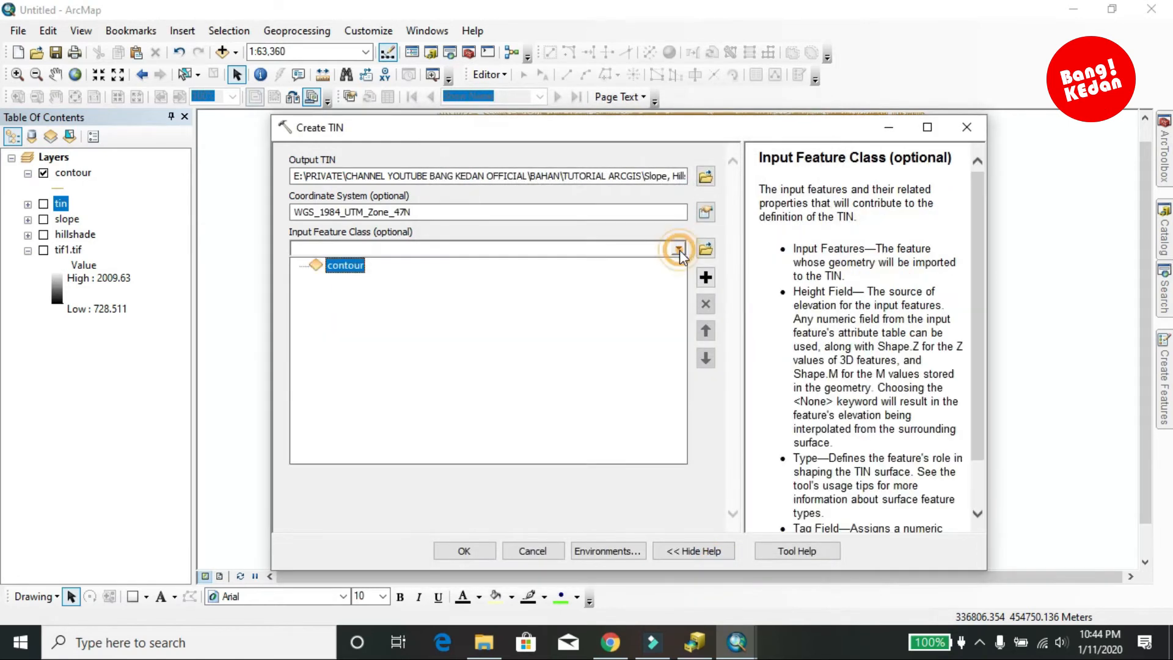
pyautogui.click(340, 265)
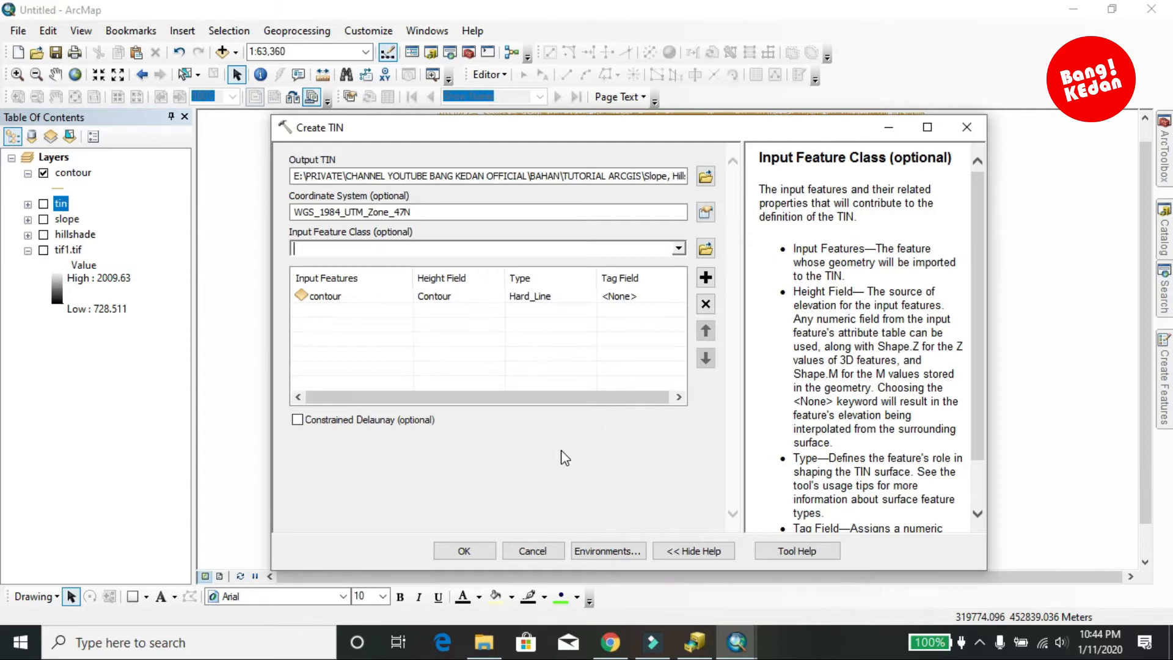
# Run Create TIN on the contour layer and hide the contour layer to show only the new TIN
pyautogui.click(465, 553)
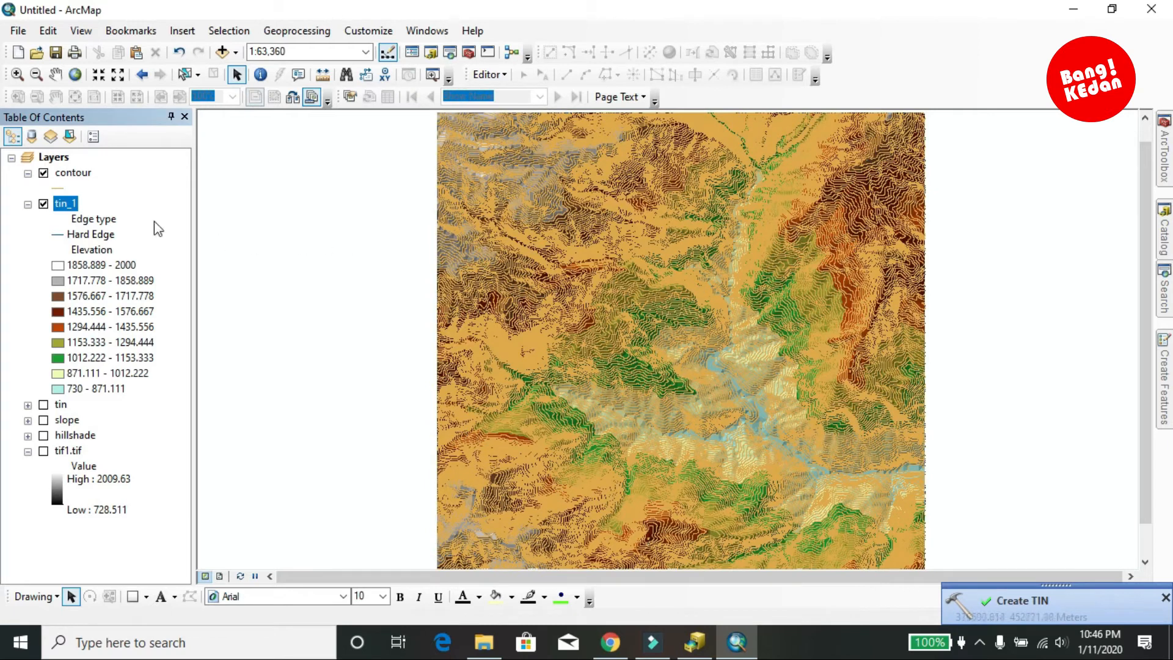
pyautogui.click(44, 174)
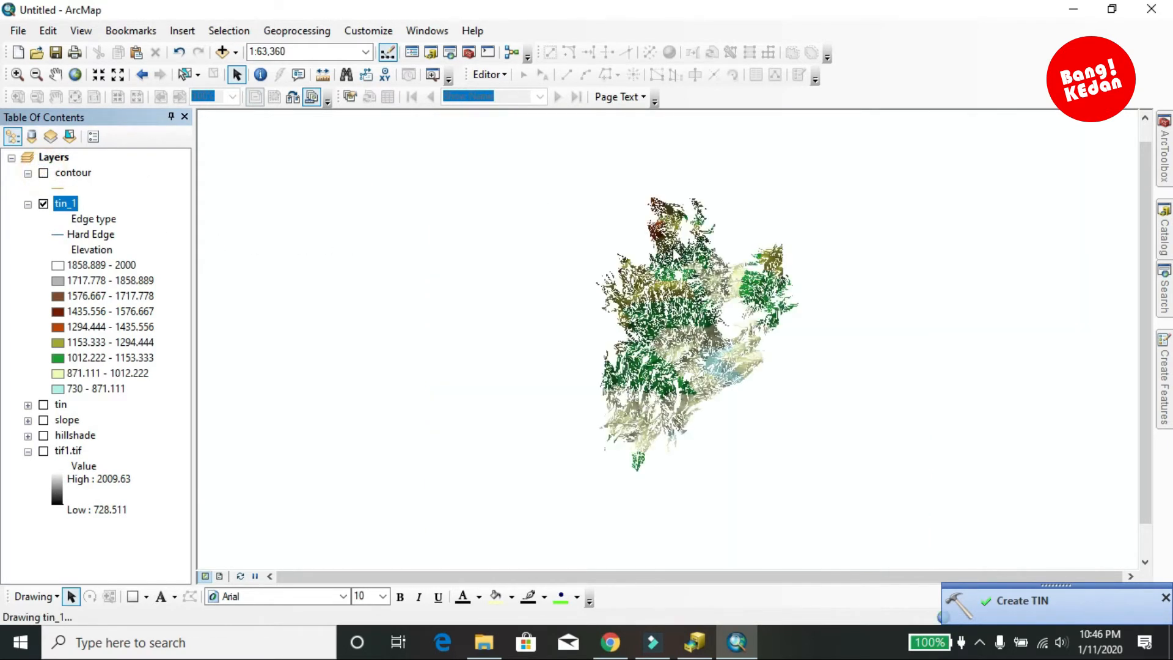
pyautogui.click(1165, 600)
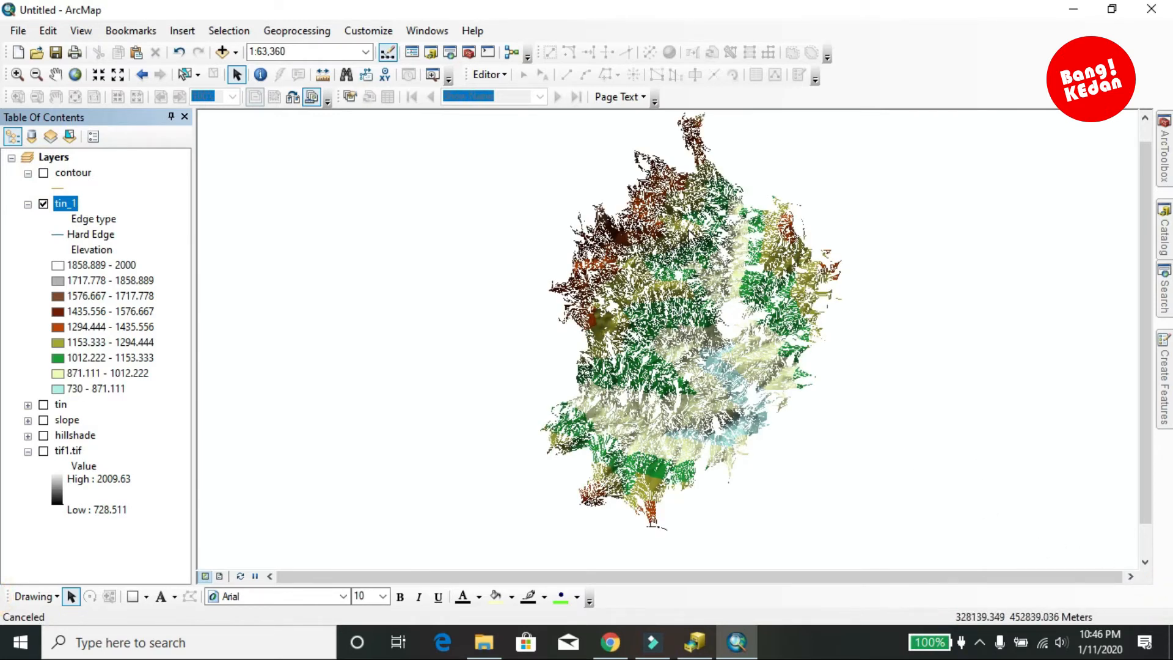
pyautogui.scroll(1, 621, 221)
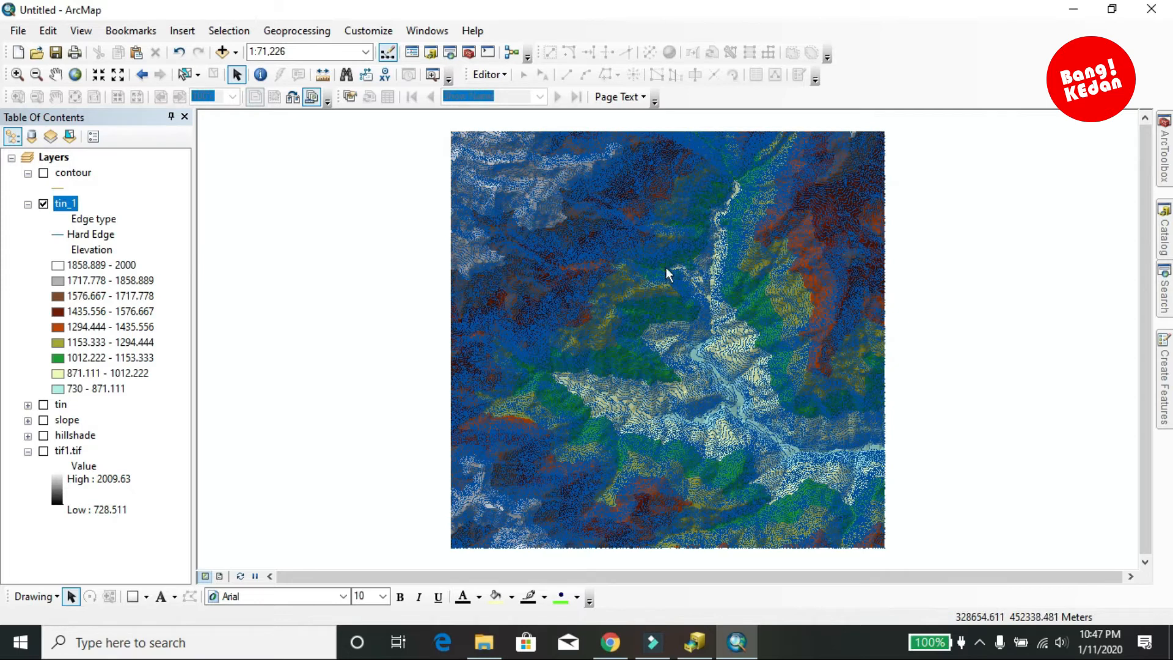
# Add and apply a "Face elevation with graduated color ramp" renderer in the symbology of the tin_1 layer
pyautogui.rightClick(61, 207)
pyautogui.click(89, 388)
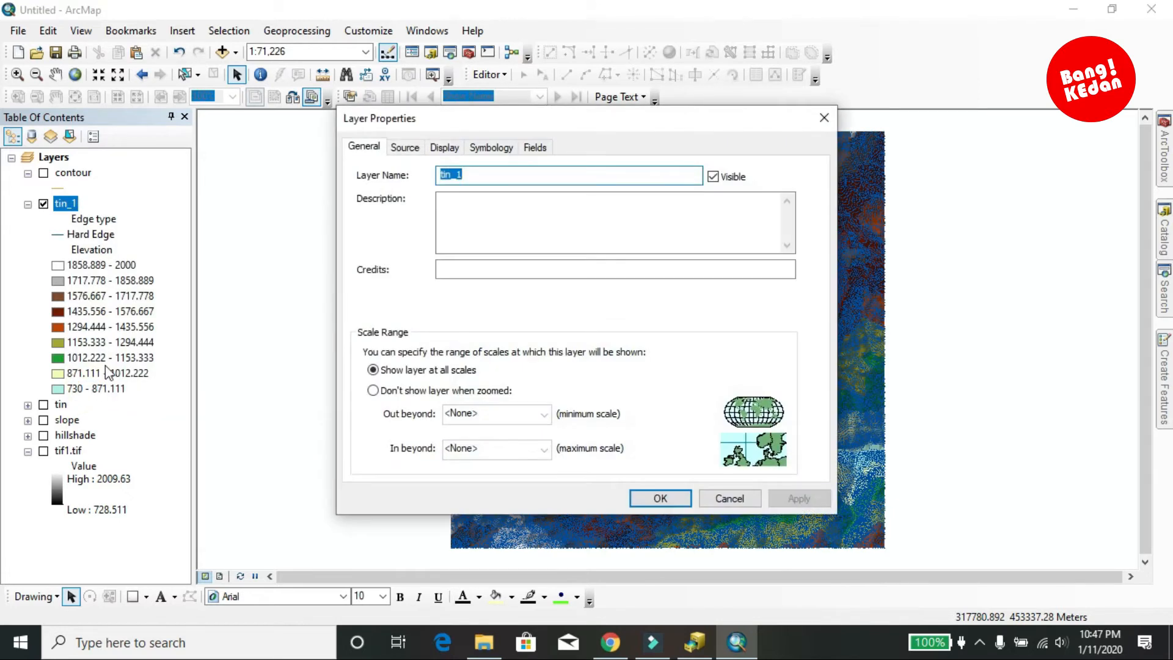
pyautogui.click(502, 148)
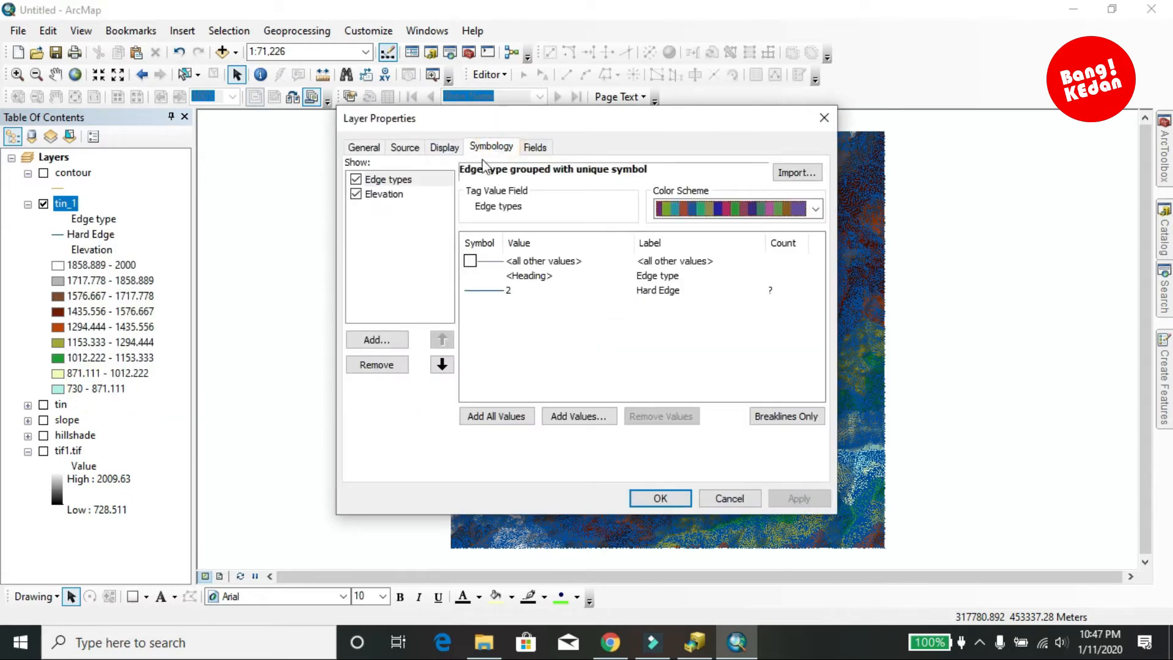
pyautogui.click(371, 340)
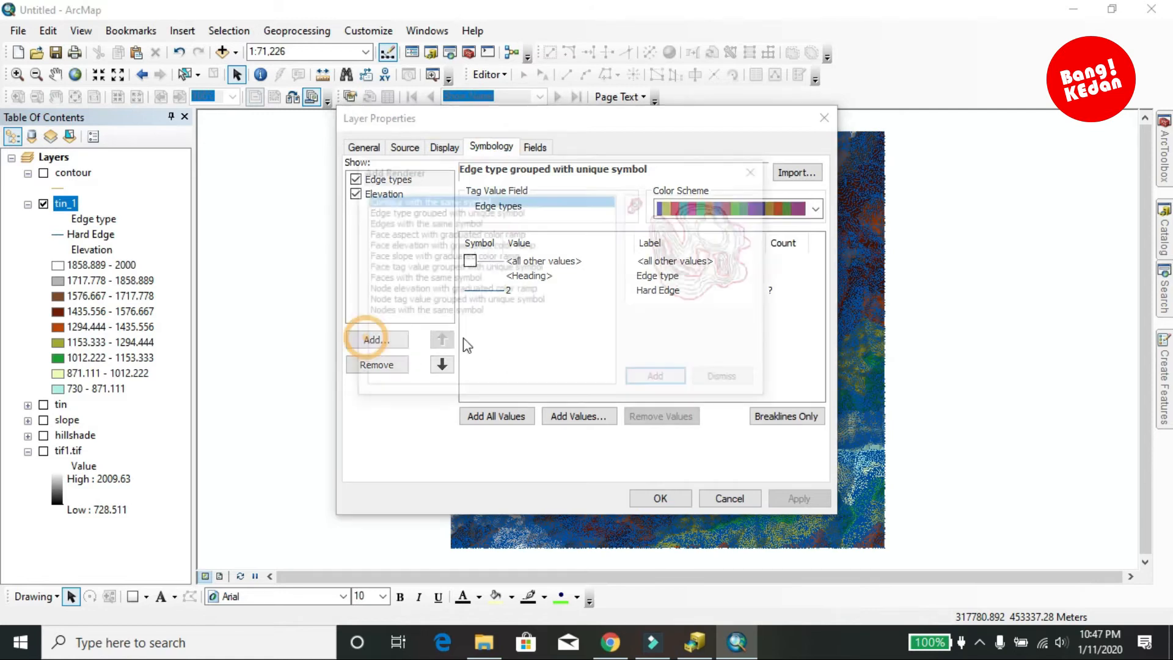
pyautogui.click(493, 235)
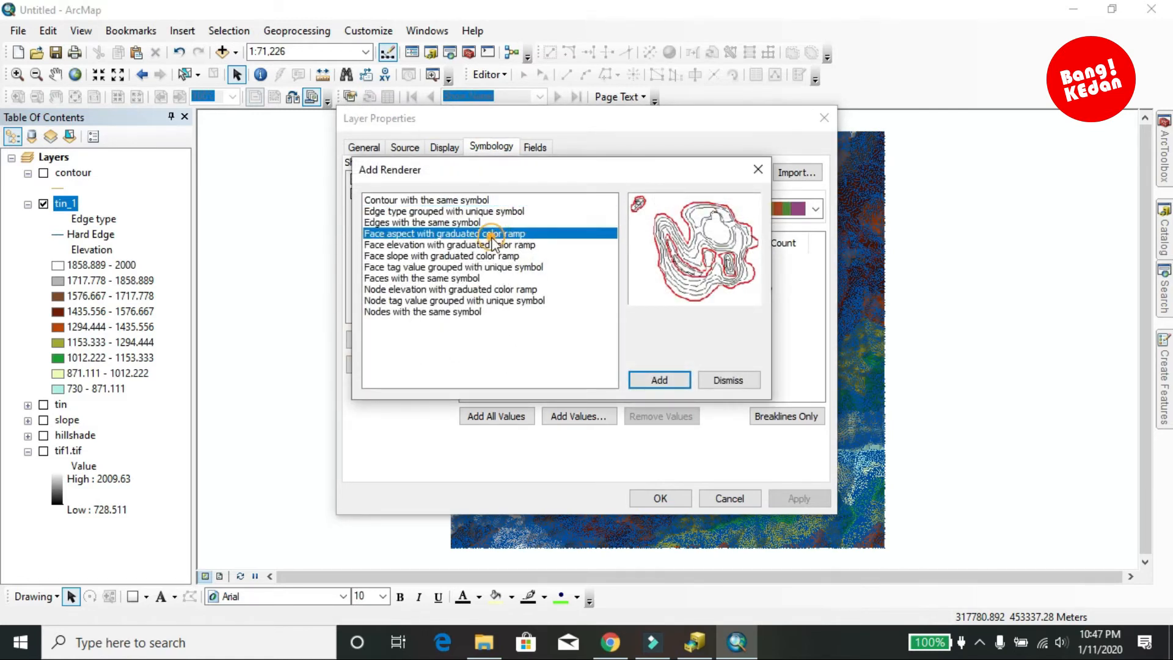
pyautogui.click(490, 245)
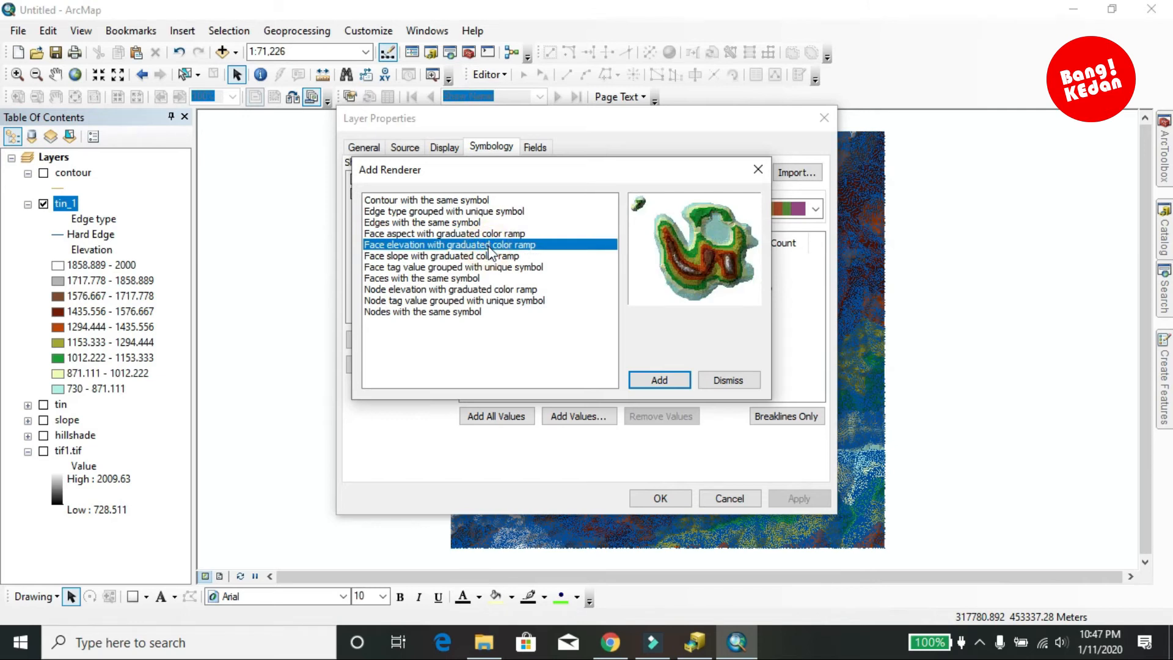
pyautogui.click(648, 375)
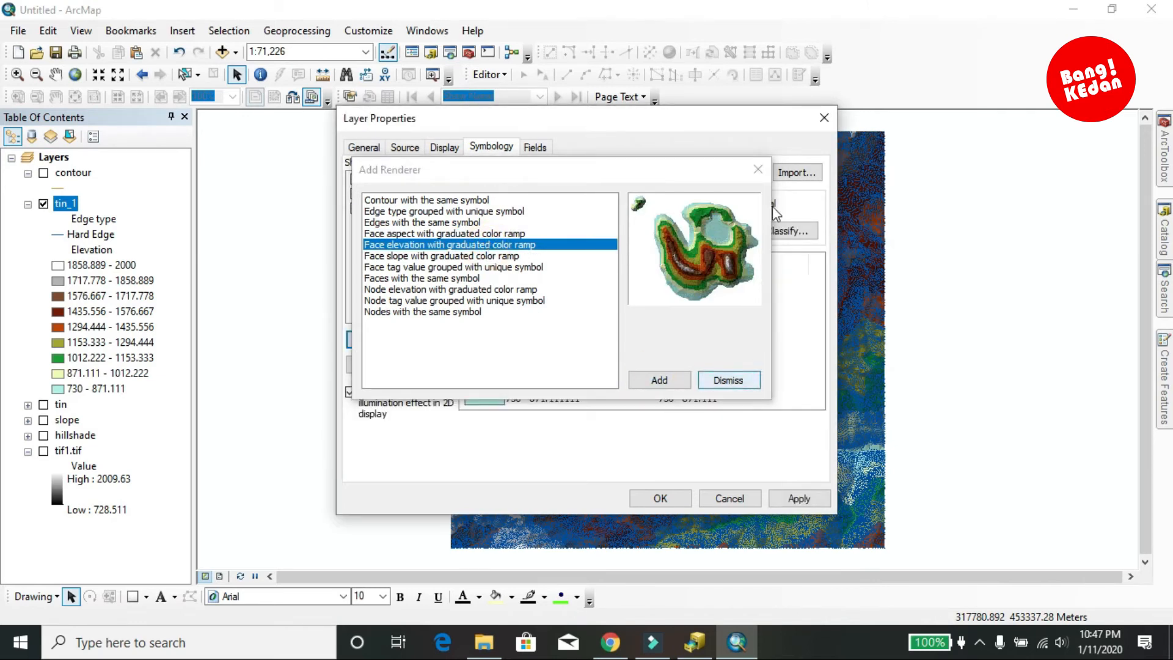
pyautogui.click(758, 170)
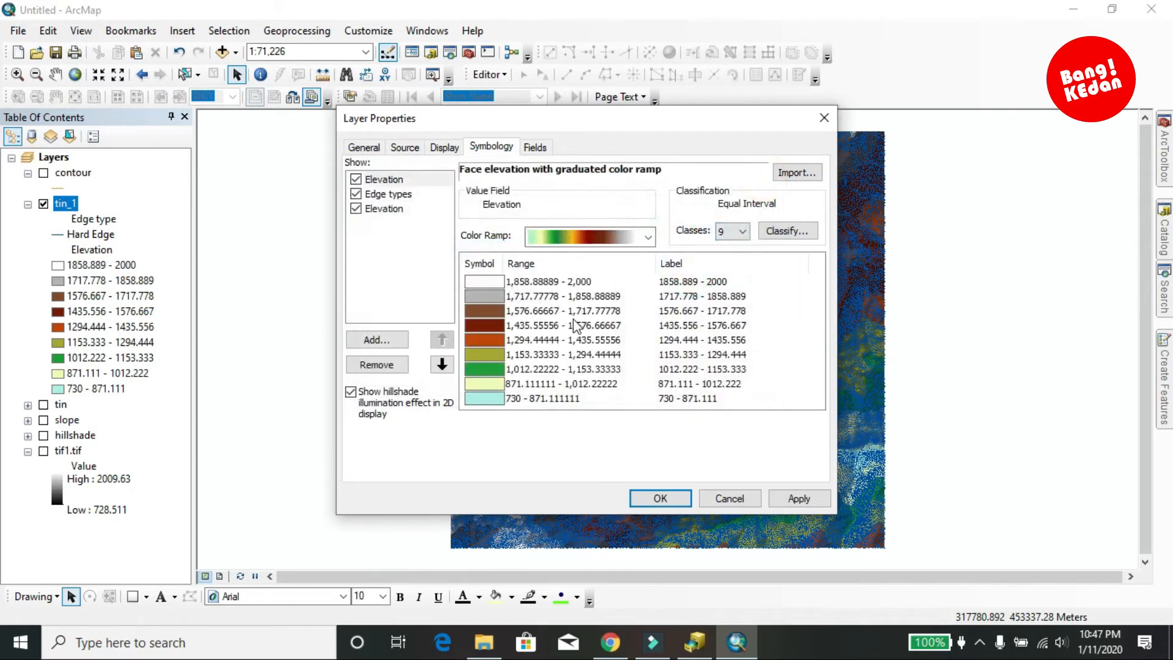
pyautogui.click(794, 497)
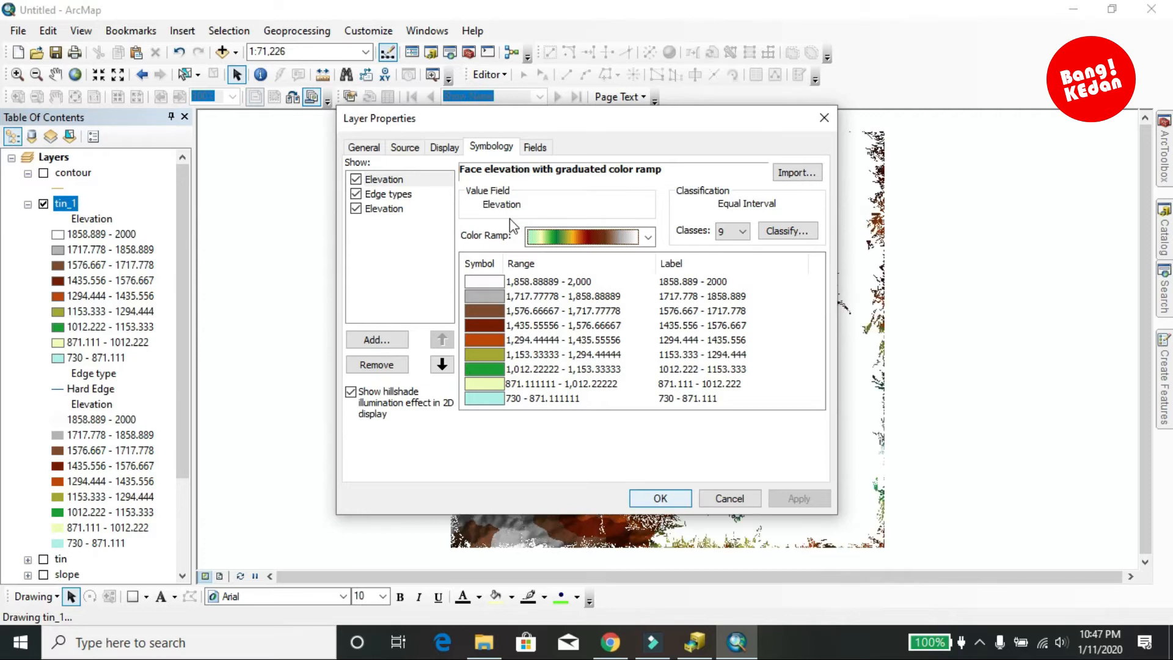
# Turn off the Edge types renderer for tin_1 and apply the symbology
pyautogui.click(376, 209)
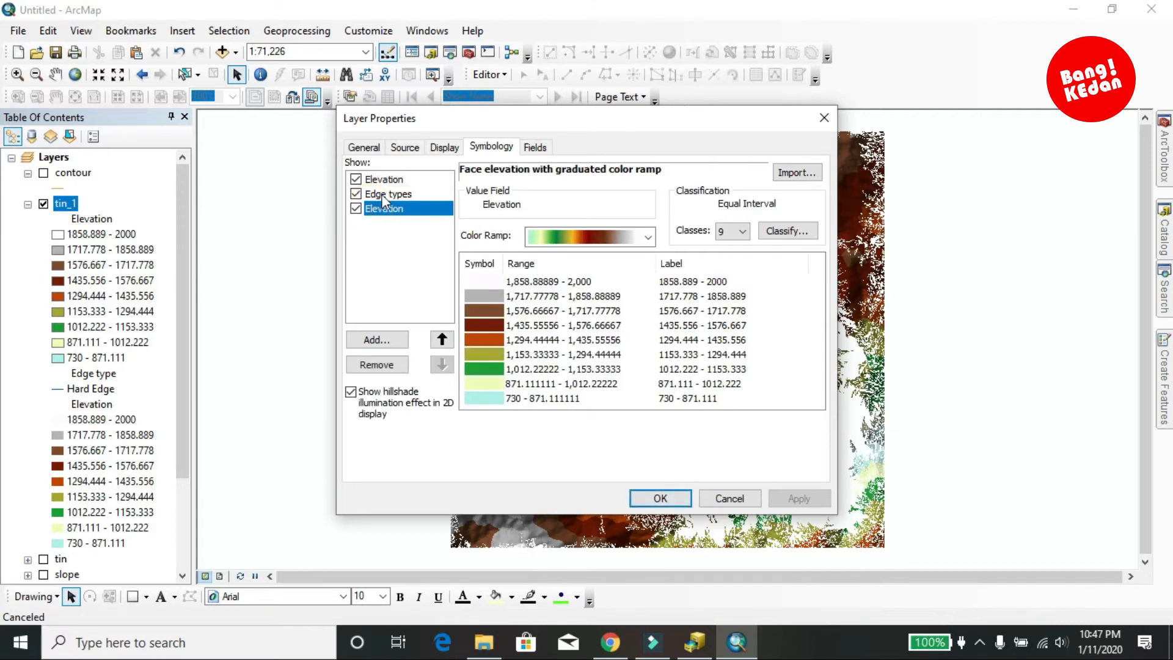
pyautogui.click(382, 194)
pyautogui.click(356, 194)
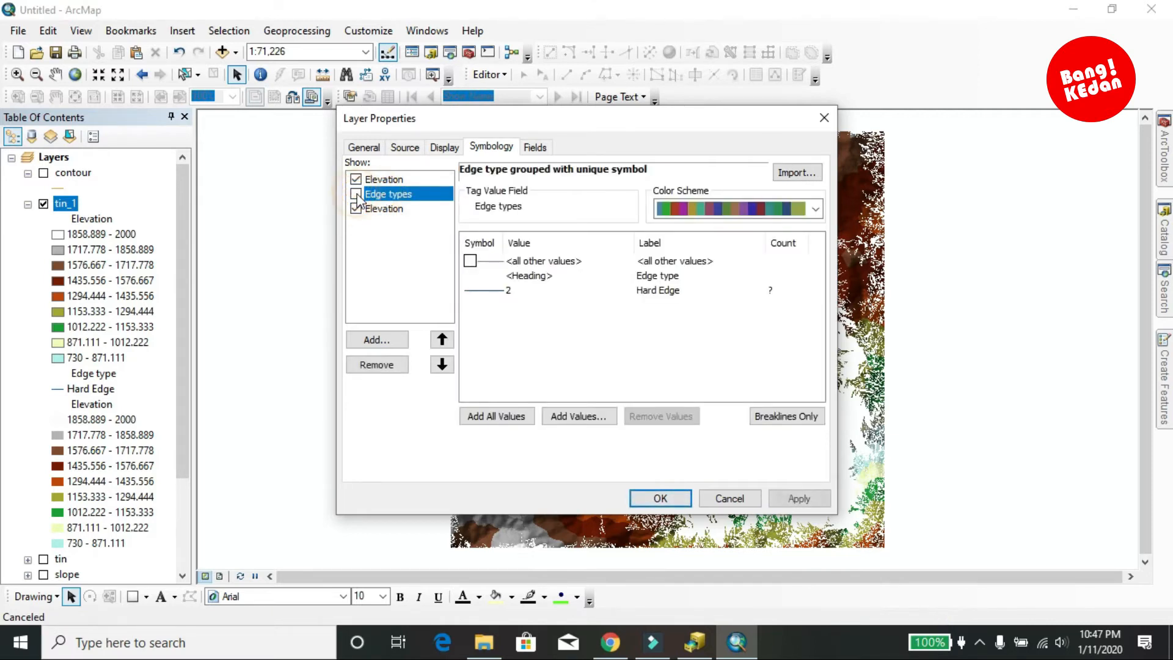
pyautogui.click(789, 497)
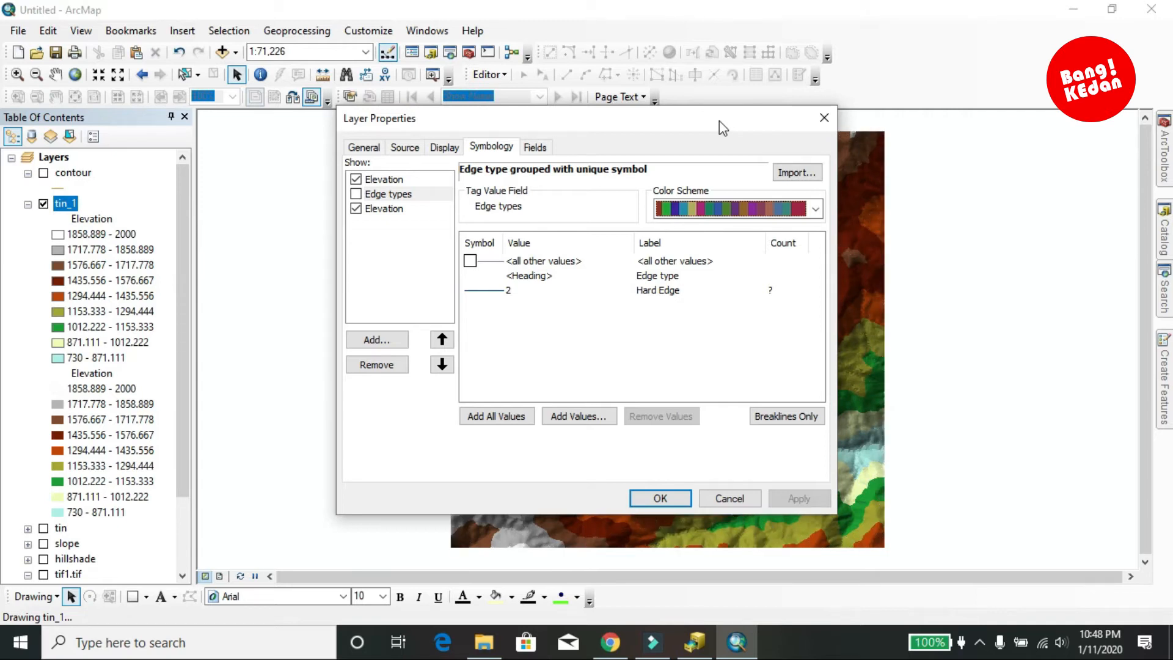
pyautogui.click(659, 496)
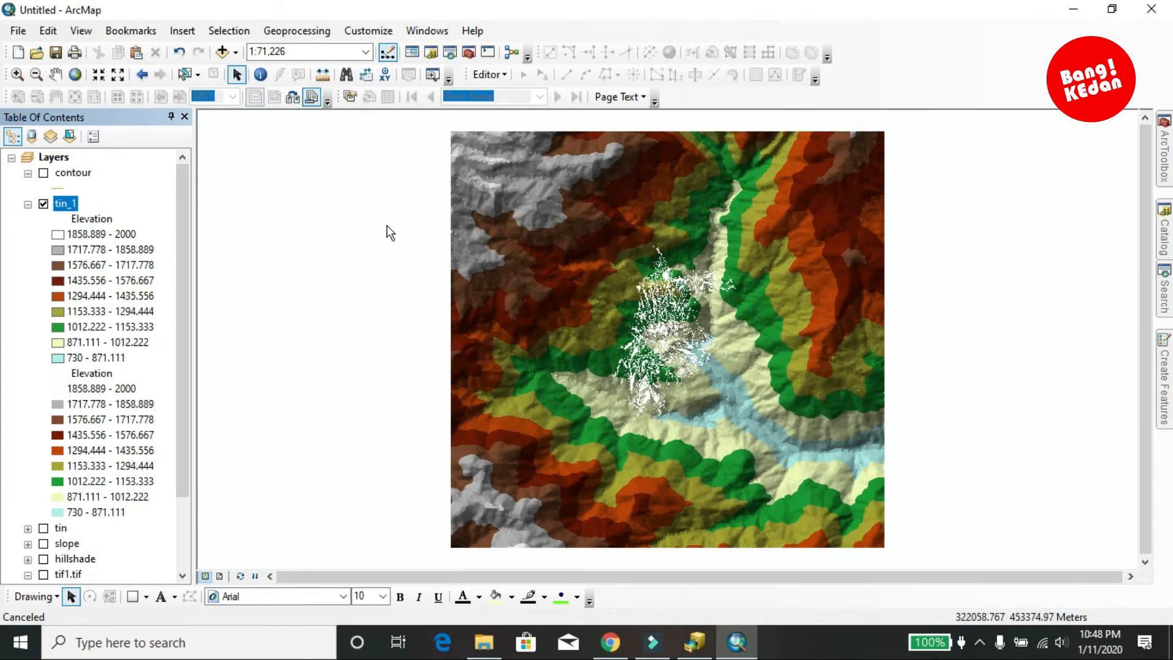
# Collapse the tin_1 legend, hide tin_1 and show the tin layer
pyautogui.click(28, 204)
pyautogui.click(43, 203)
pyautogui.click(44, 218)
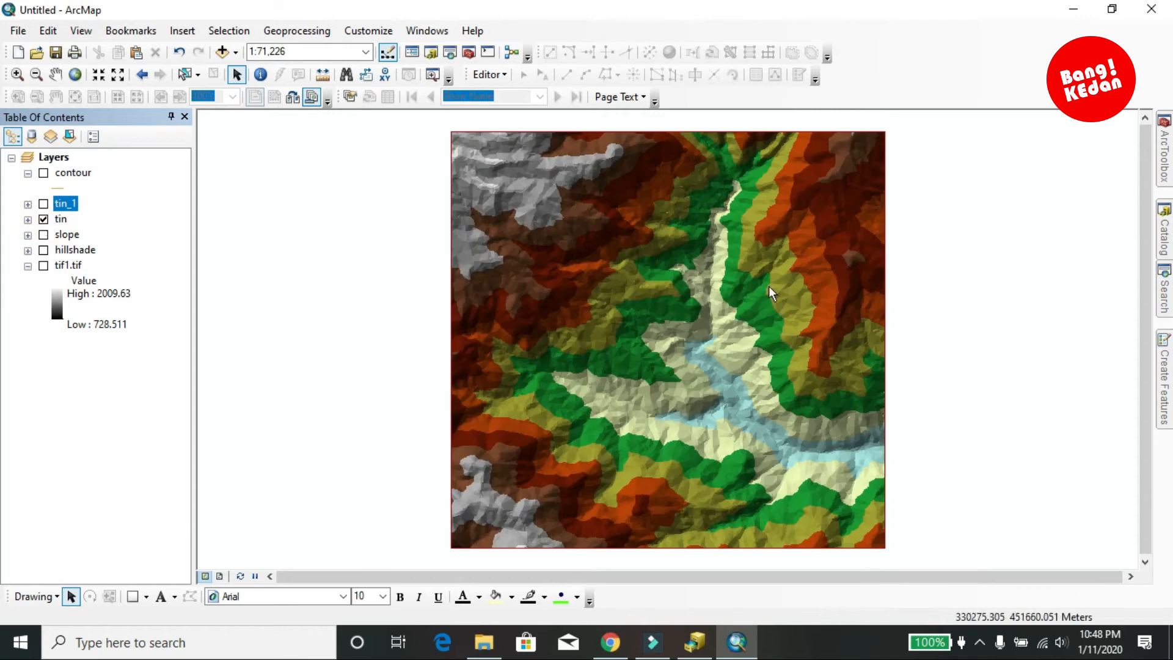
pyautogui.rightClick(59, 219)
pyautogui.moveTo(103, 351)
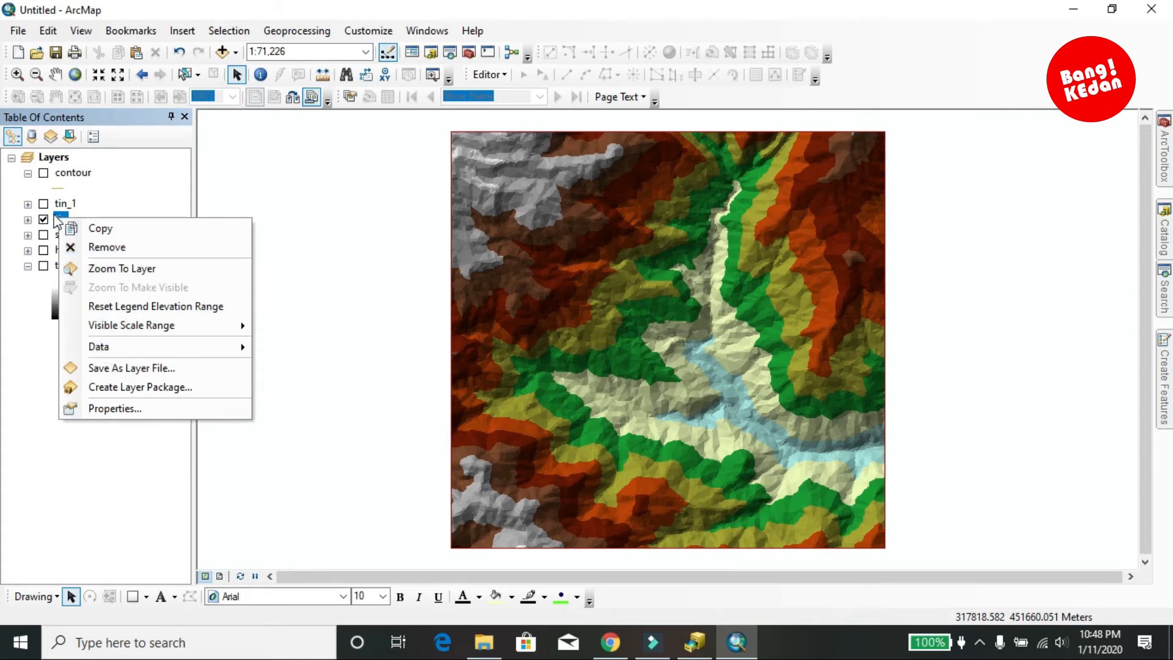
pyautogui.click(209, 160)
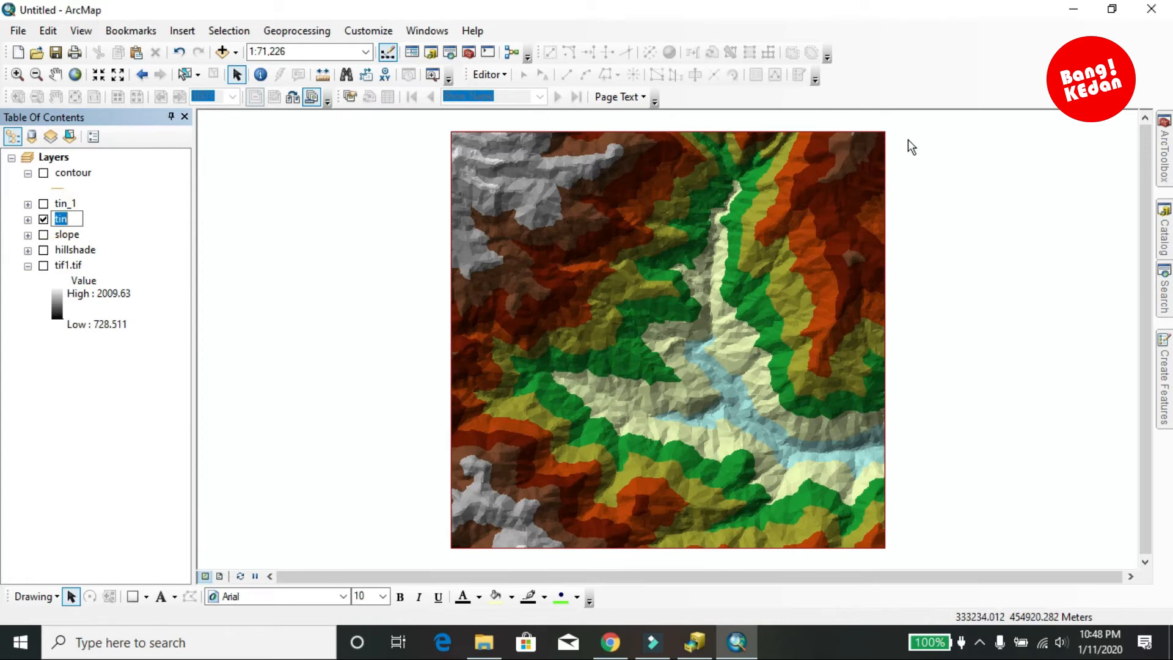
# Collapse the Data Management toolset and open the TIN to Raster tool from the 3D Analyst conversion tools for TINs
pyautogui.moveTo(1171, 116)
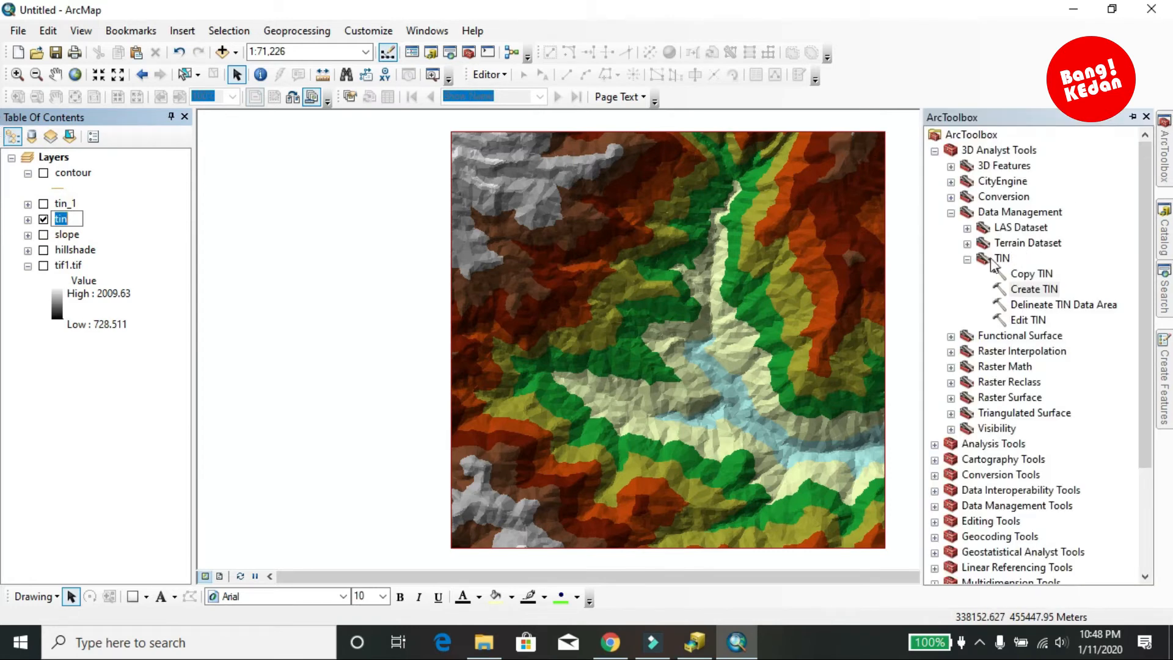
pyautogui.click(967, 260)
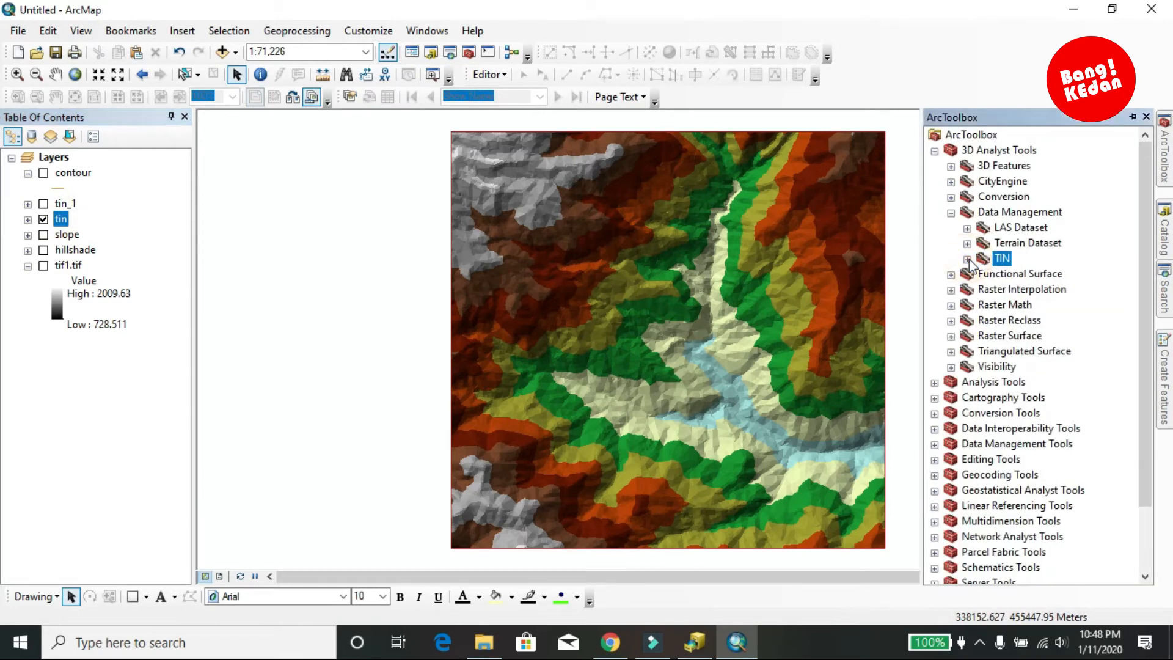
pyautogui.click(950, 212)
pyautogui.click(951, 197)
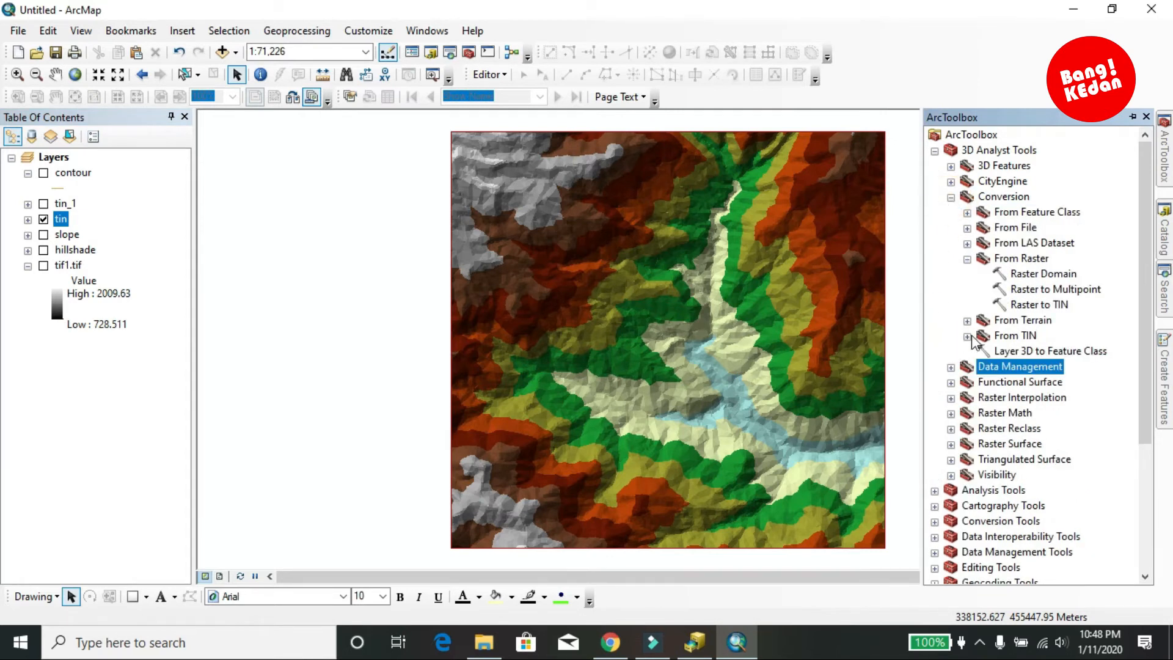
pyautogui.click(967, 259)
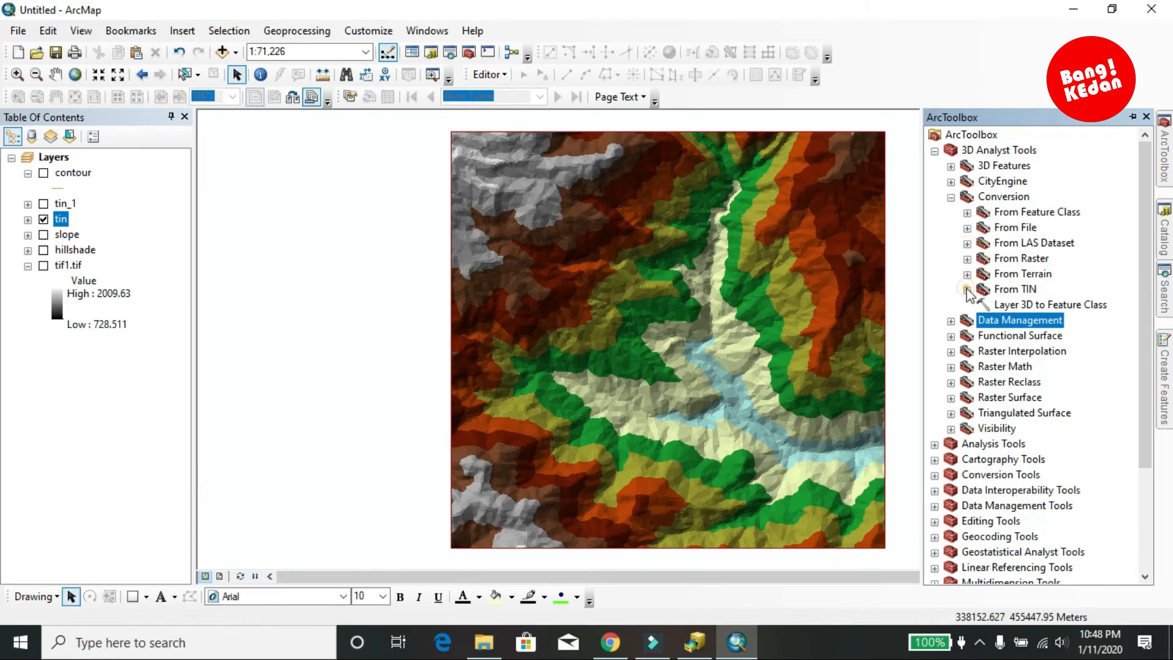
pyautogui.click(966, 290)
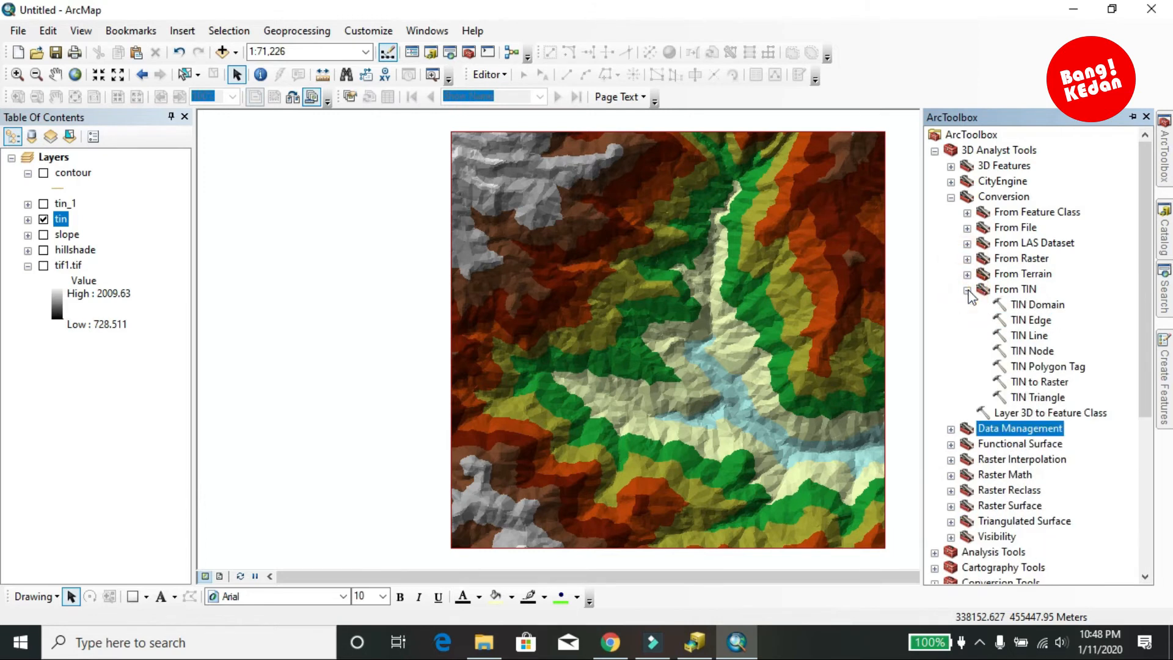
pyautogui.click(1031, 382)
pyautogui.doubleClick(1018, 382)
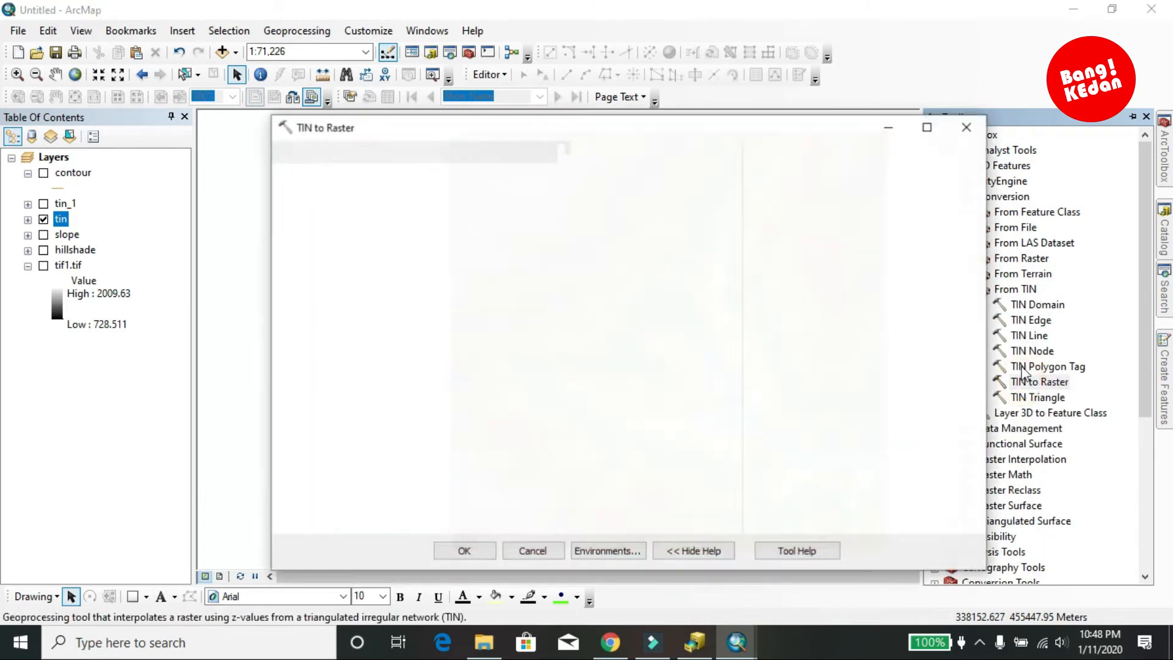
# Convert the tin layer to a raster named tin_raster in Surface.gdb, using the default data type, method and sampling distance
pyautogui.click(678, 175)
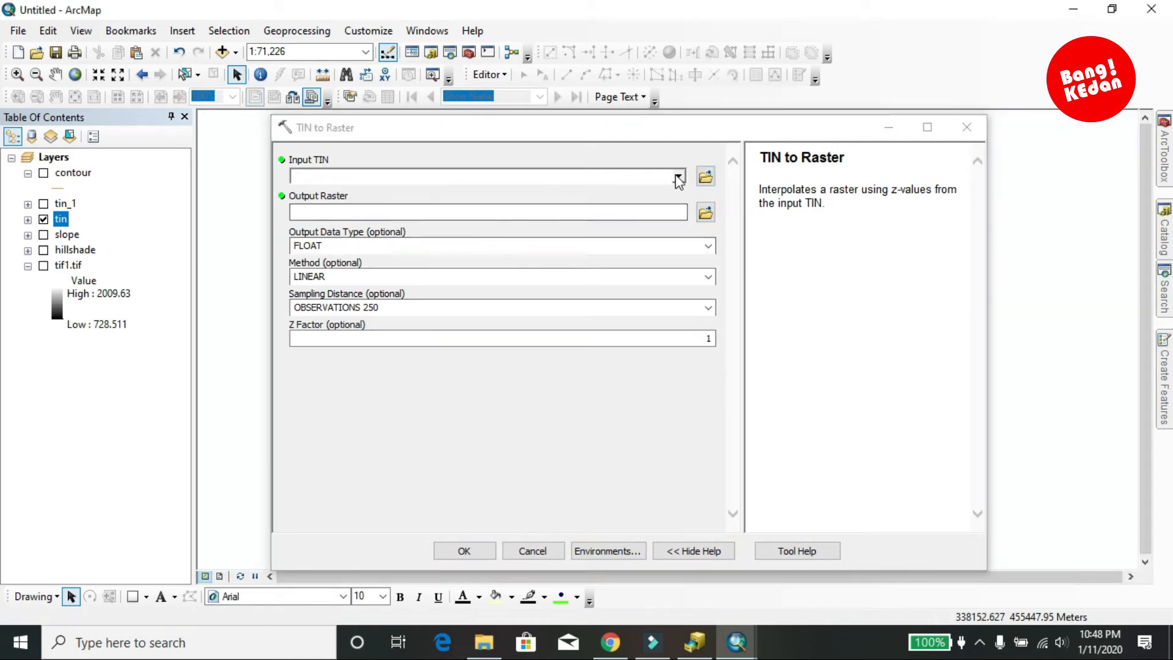
pyautogui.click(333, 209)
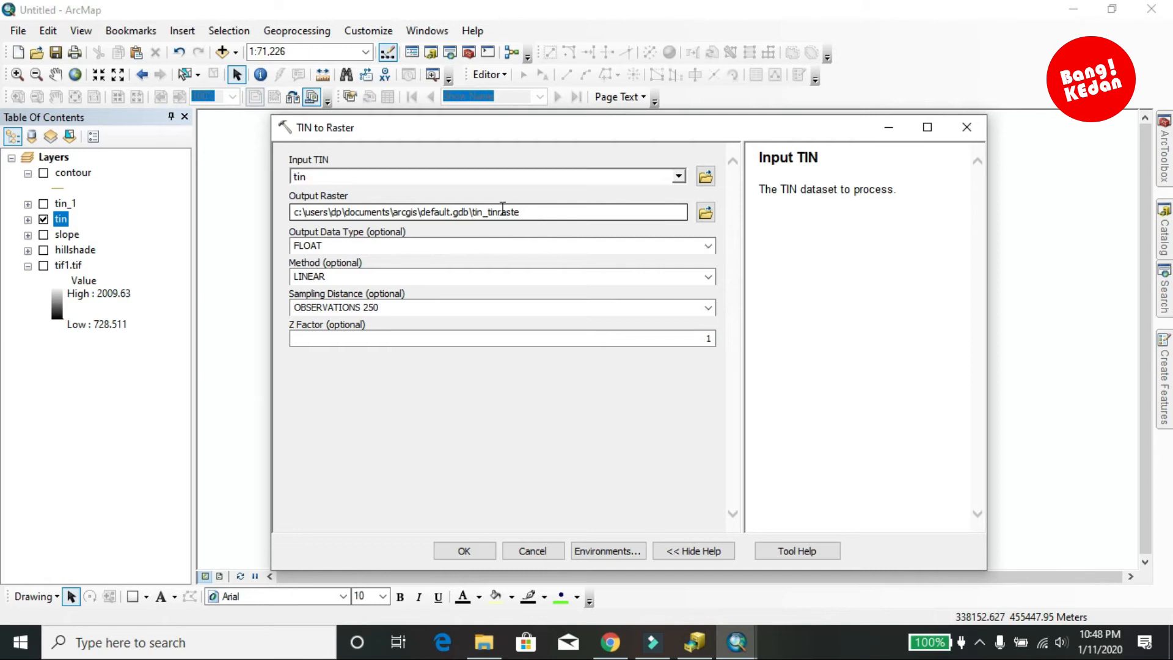
pyautogui.click(705, 212)
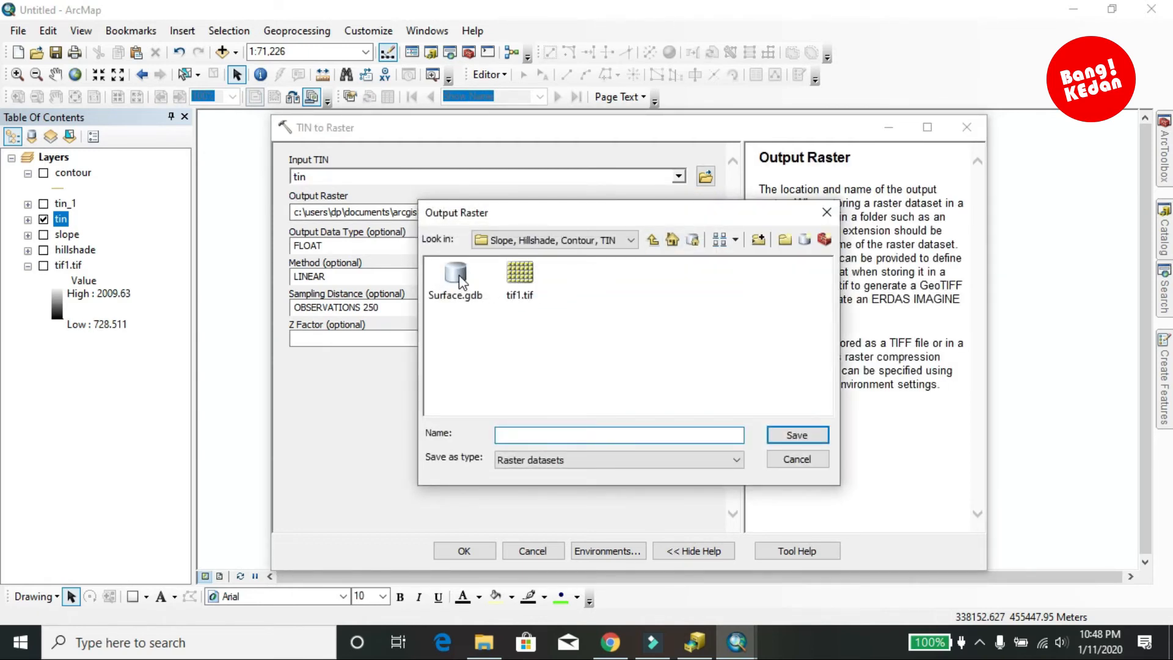
pyautogui.moveTo(478, 219); pyautogui.dragTo(428, 256)
pyautogui.click(401, 313)
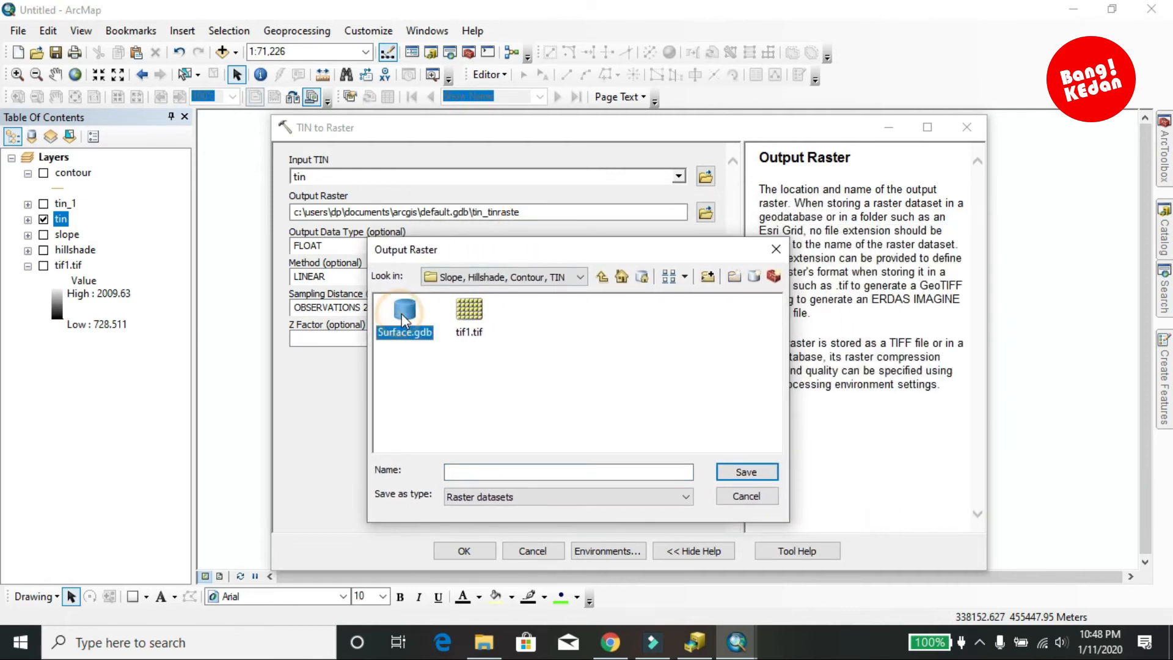
pyautogui.doubleClick(401, 313)
pyautogui.click(499, 469)
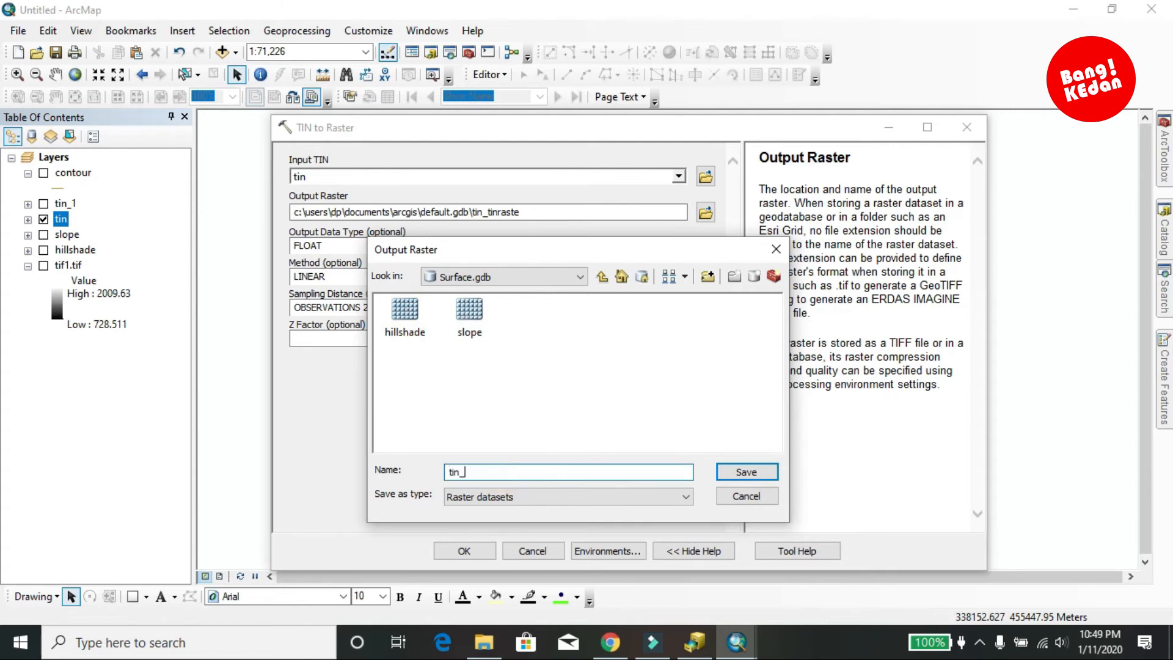
pyautogui.click(733, 470)
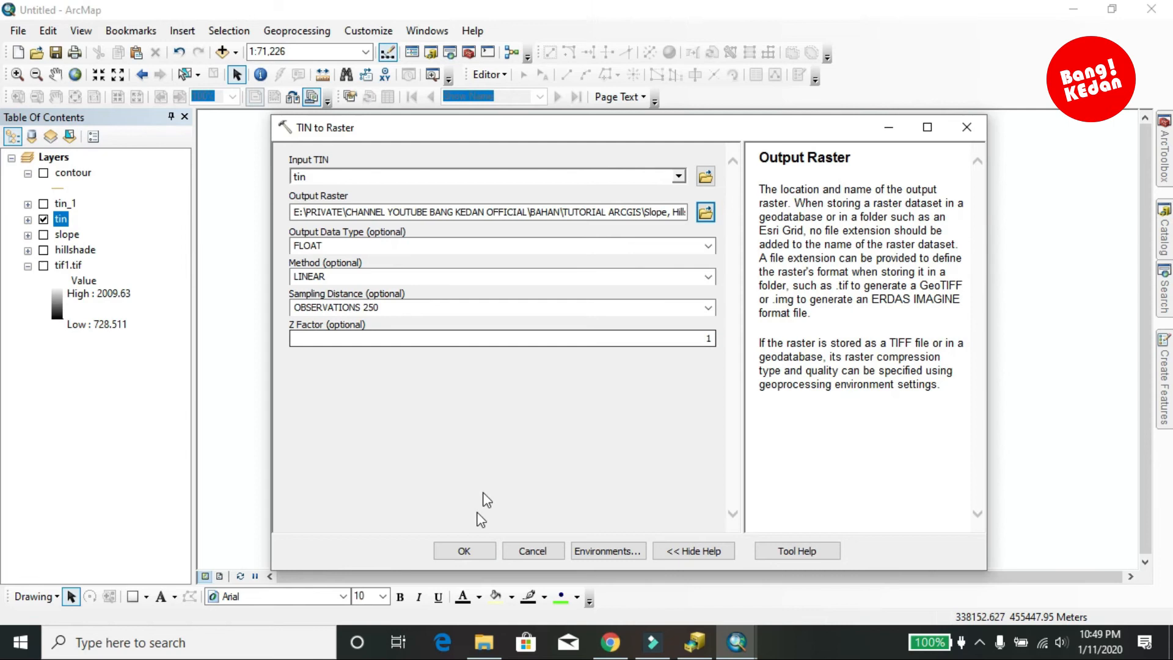
pyautogui.click(464, 551)
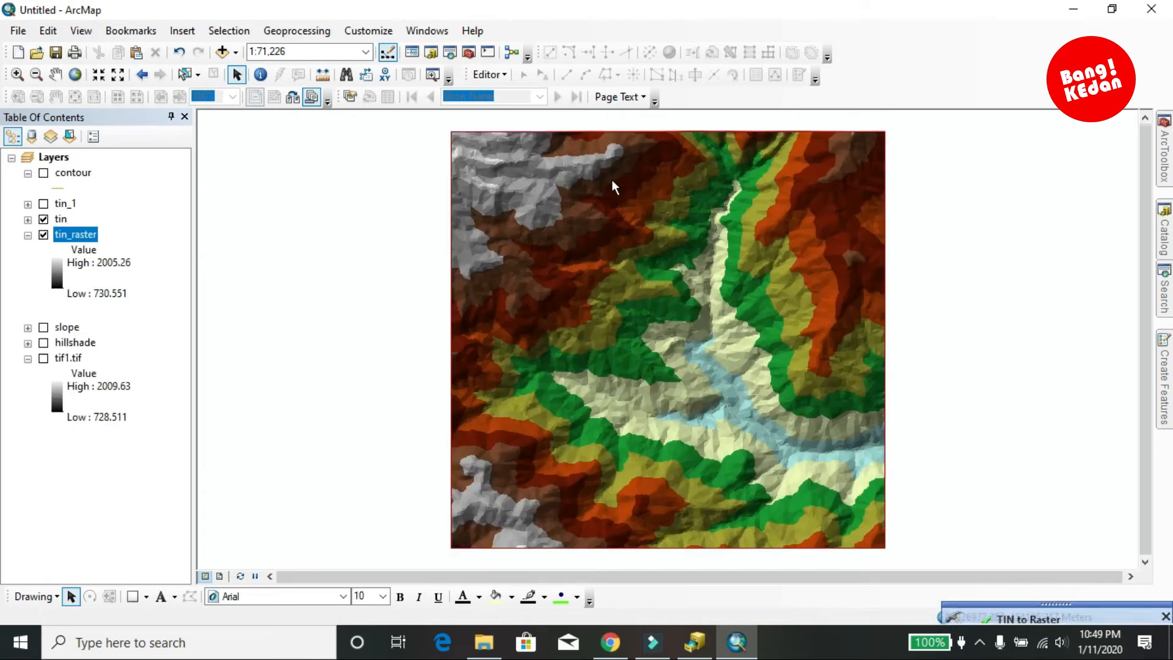
# Hide the tin layer and apply the green-to-brown-to-white elevation color ramp to tin_raster's stretched symbology
pyautogui.click(43, 219)
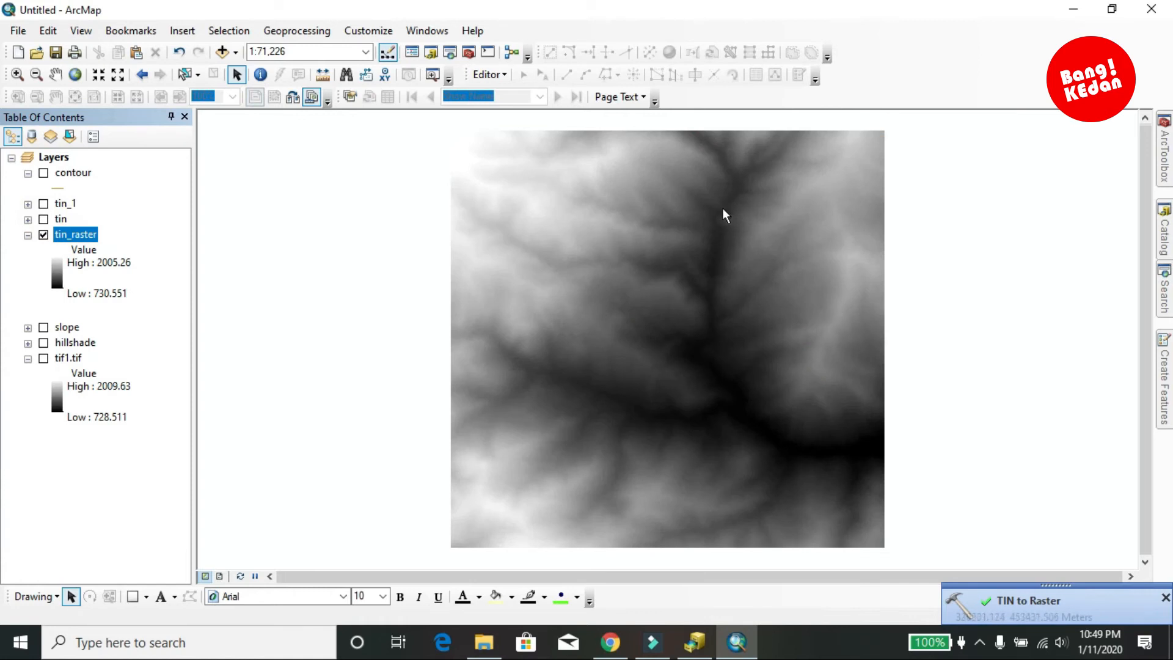
pyautogui.doubleClick(92, 234)
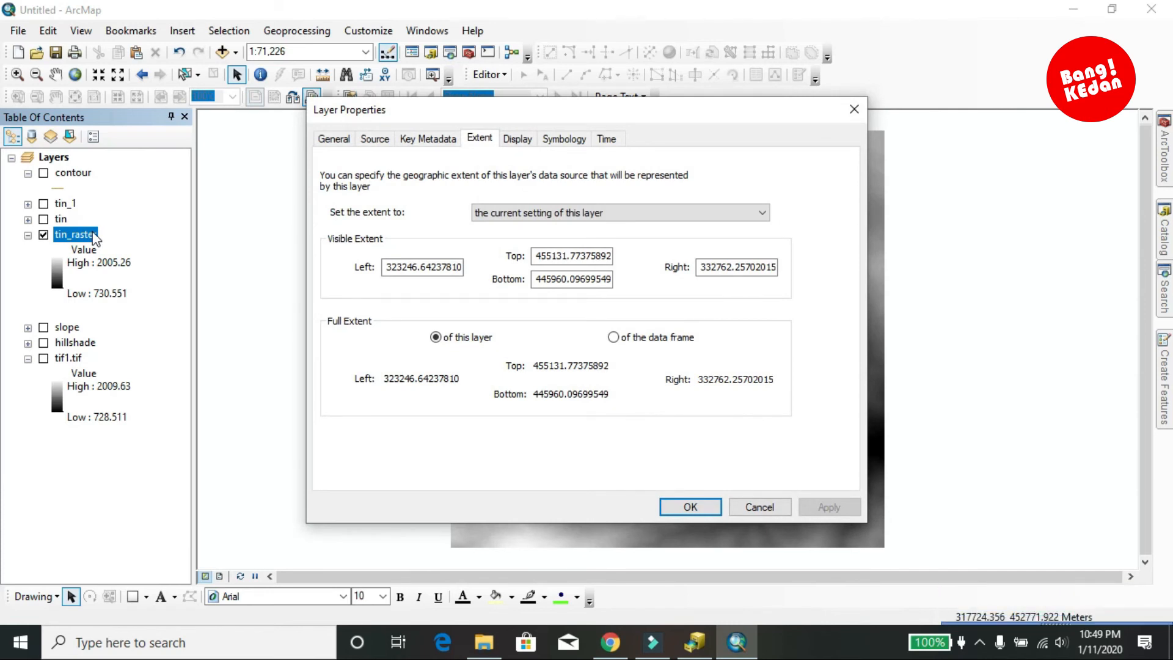
pyautogui.click(517, 139)
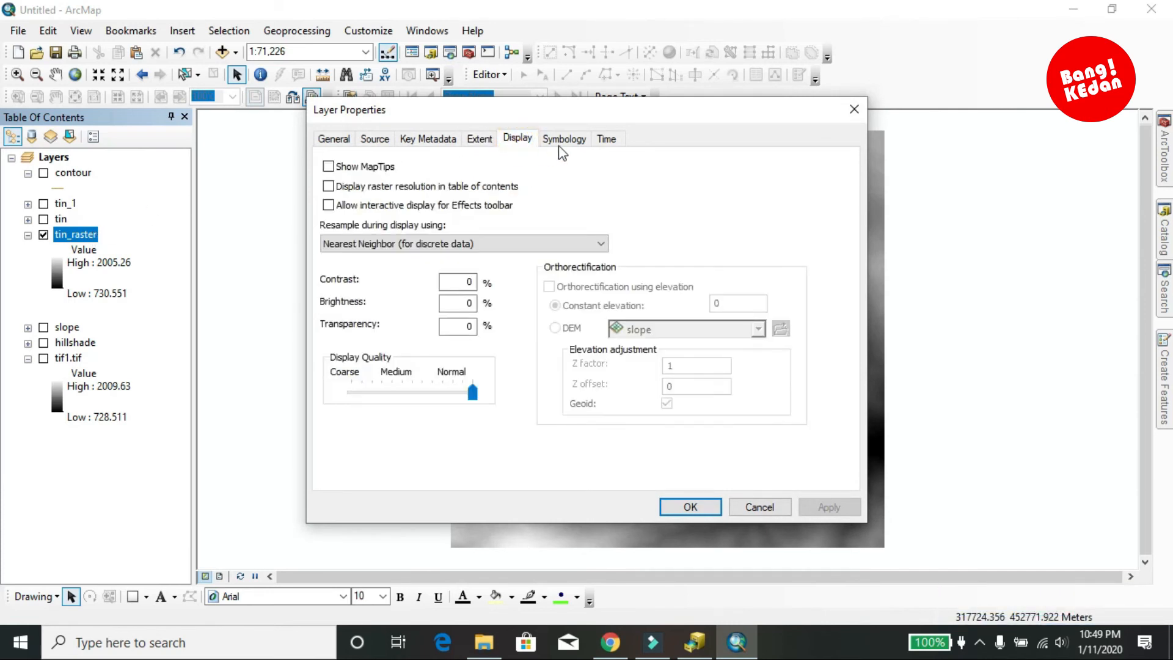
pyautogui.click(560, 143)
pyautogui.click(541, 309)
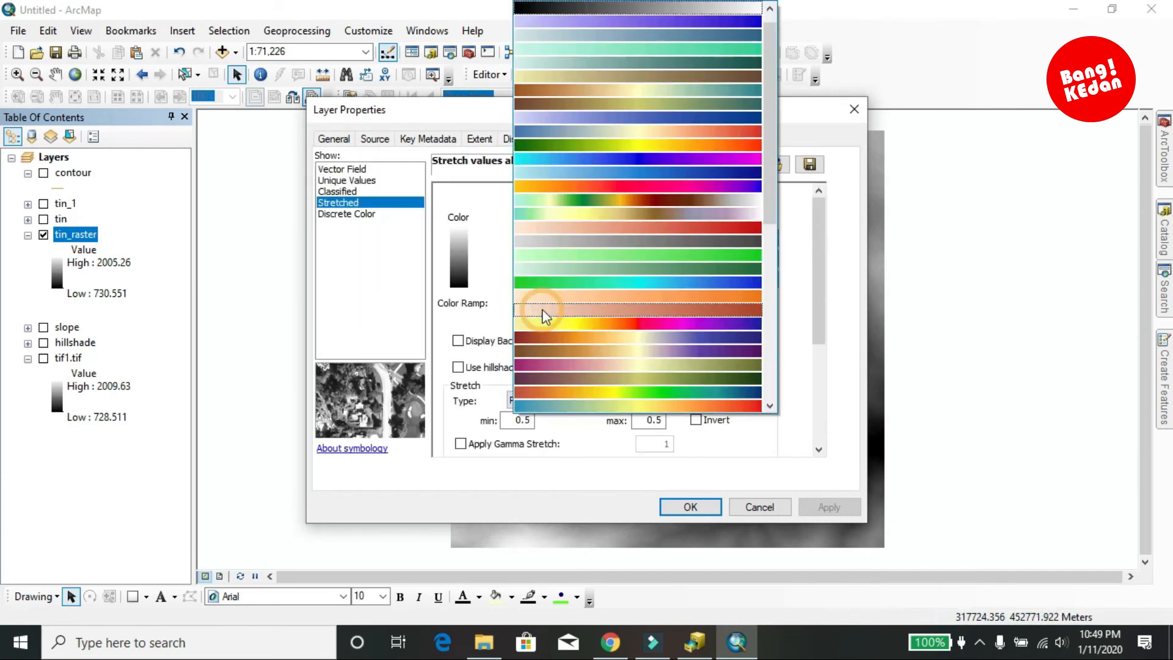
pyautogui.click(643, 203)
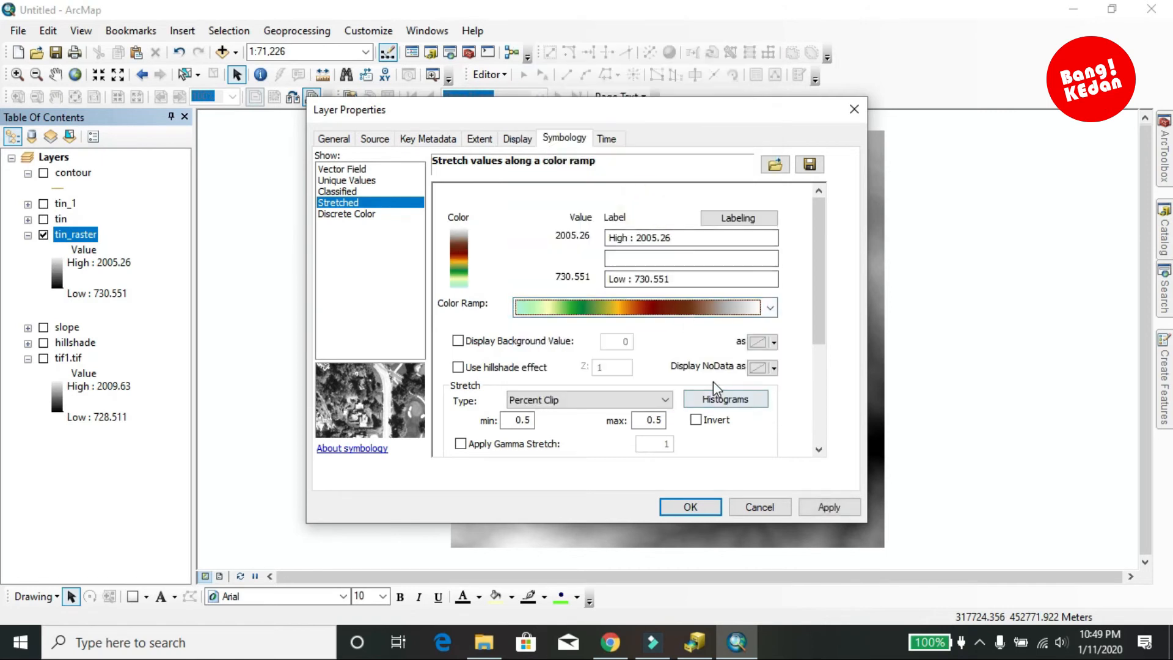
pyautogui.click(812, 507)
pyautogui.click(701, 507)
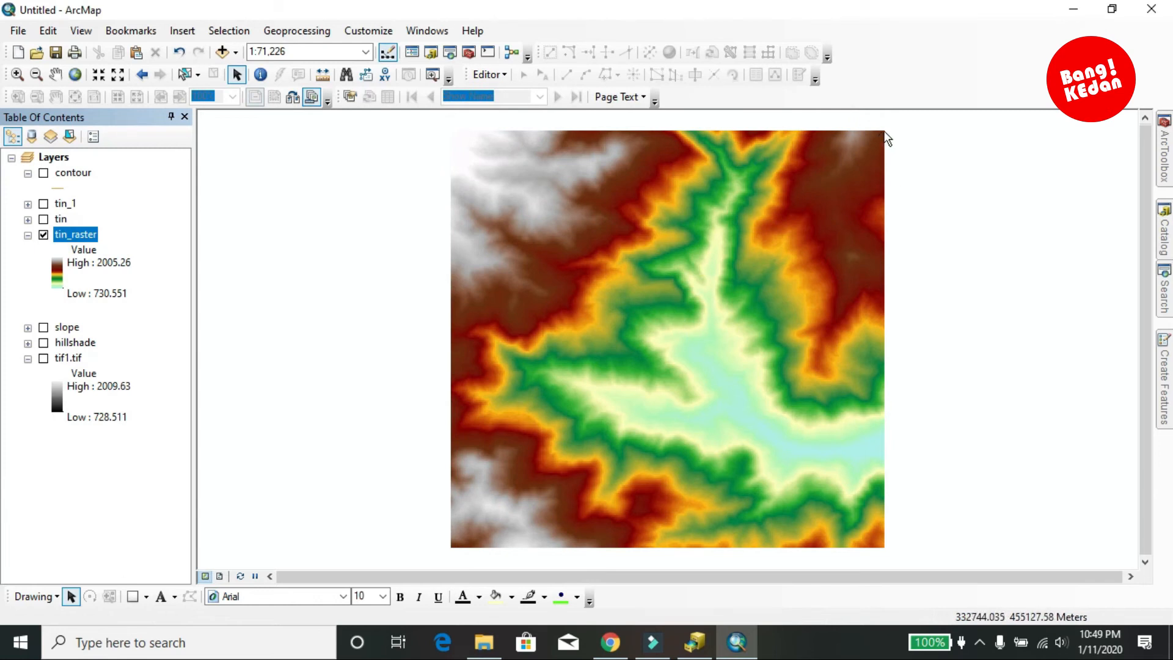
pyautogui.press('super+d')
pyautogui.rightClick(669, 37)
pyautogui.click(684, 85)
pyautogui.rightClick(671, 52)
pyautogui.click(695, 103)
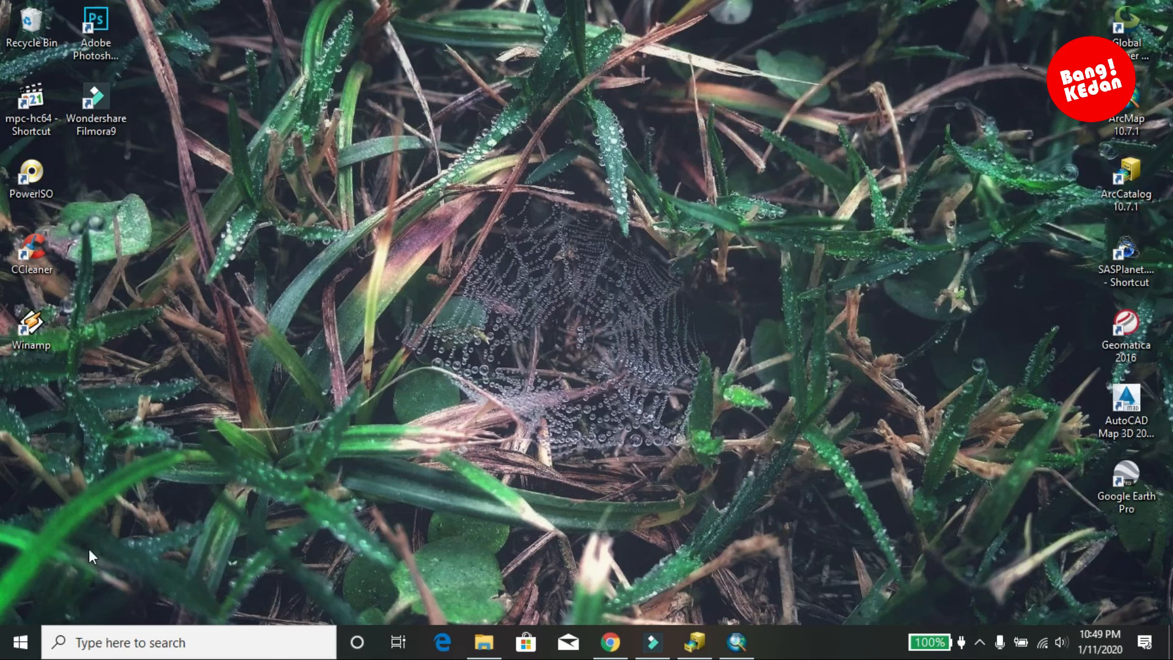
# Launch ArcScene 10.7.1 and dismiss its Getting Started dialog to work in an empty scene
pyautogui.click(20, 641)
pyautogui.scroll(-1, 122, 440)
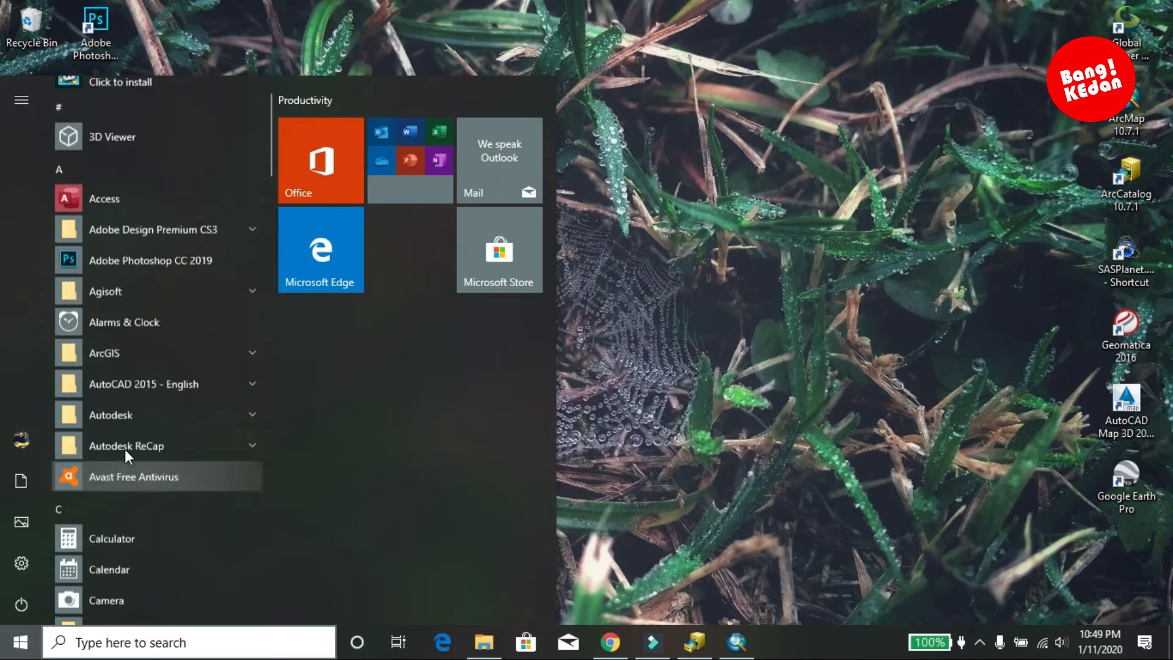
pyautogui.scroll(1, 125, 449)
pyautogui.click(231, 411)
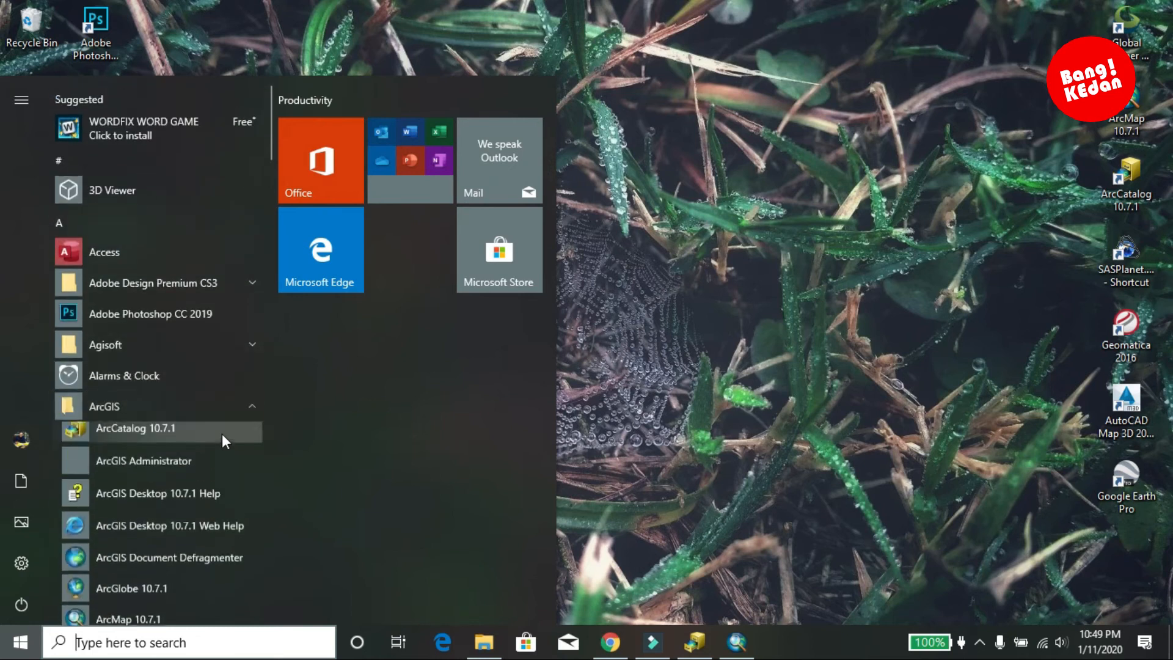
pyautogui.scroll(-2, 196, 504)
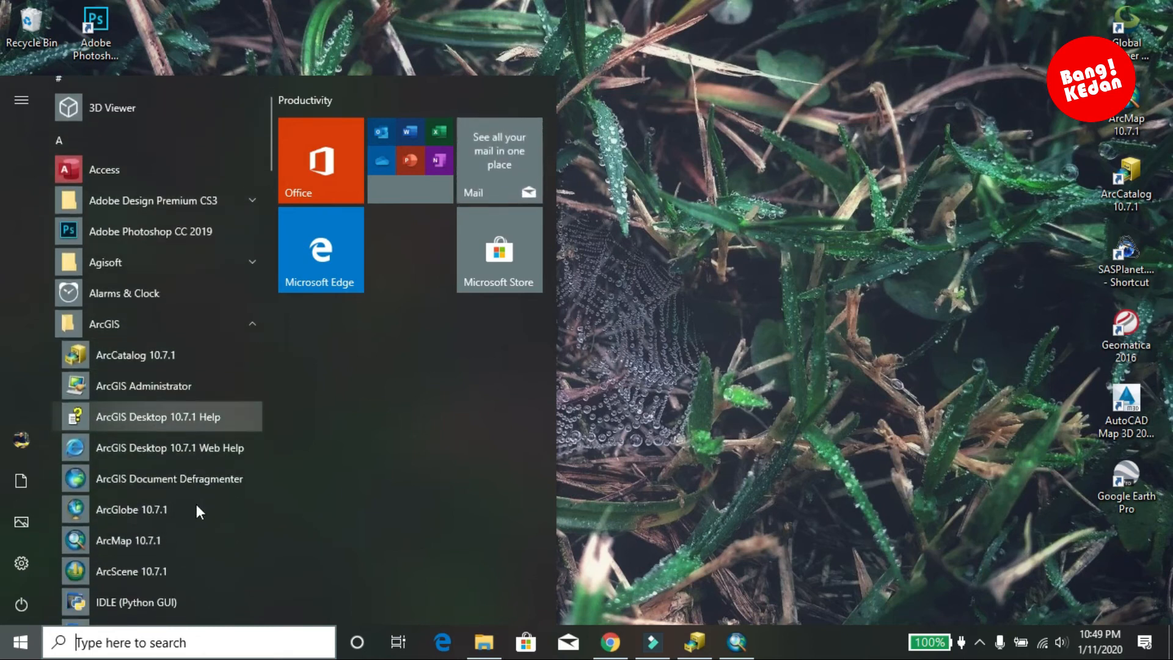
pyautogui.click(159, 570)
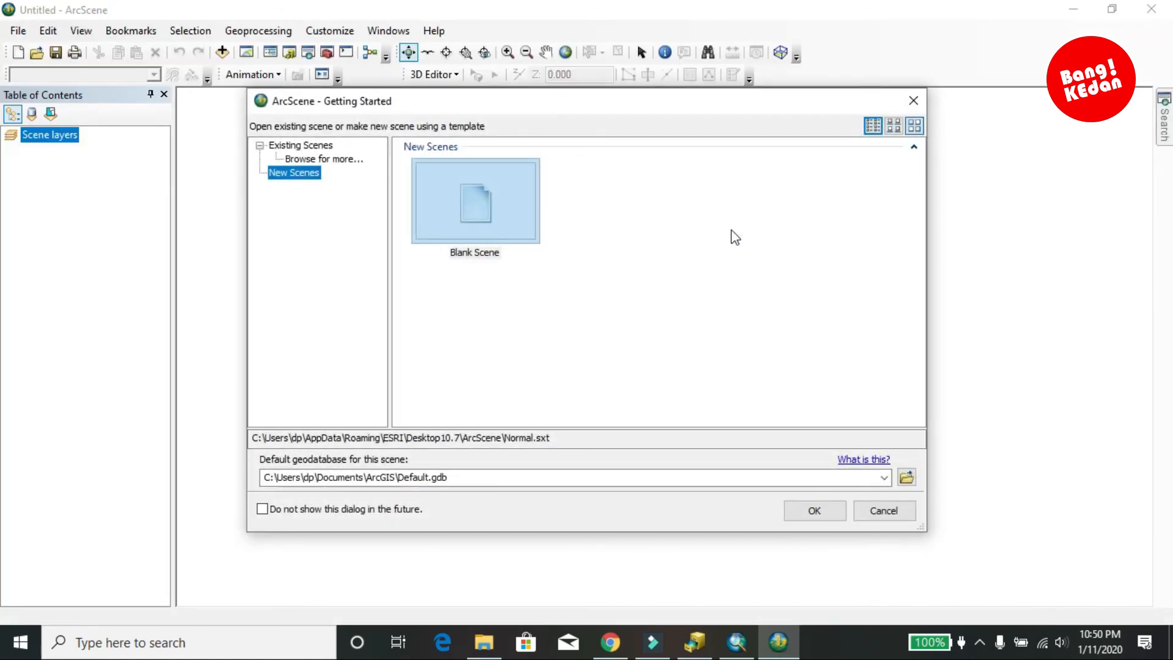
pyautogui.click(881, 510)
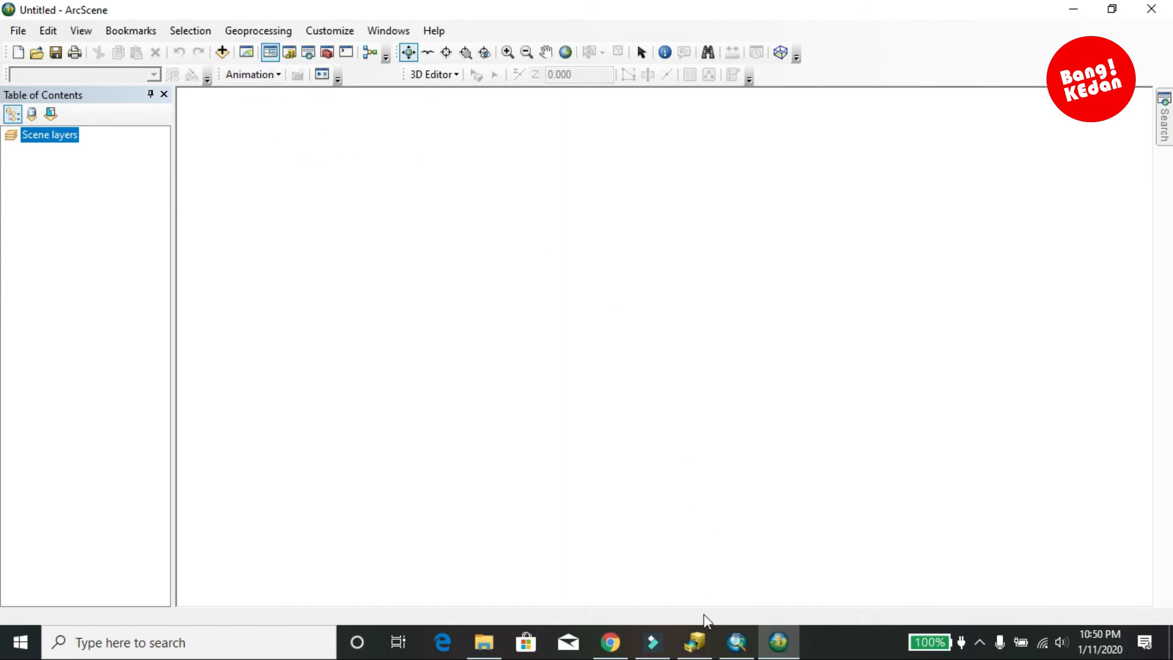
# Switch to ArcCatalog and collapse the 3D BUILDING MODEL and DOWNLOAD CITRA DENGAN SAS PLANET folders in the catalog tree
pyautogui.click(696, 642)
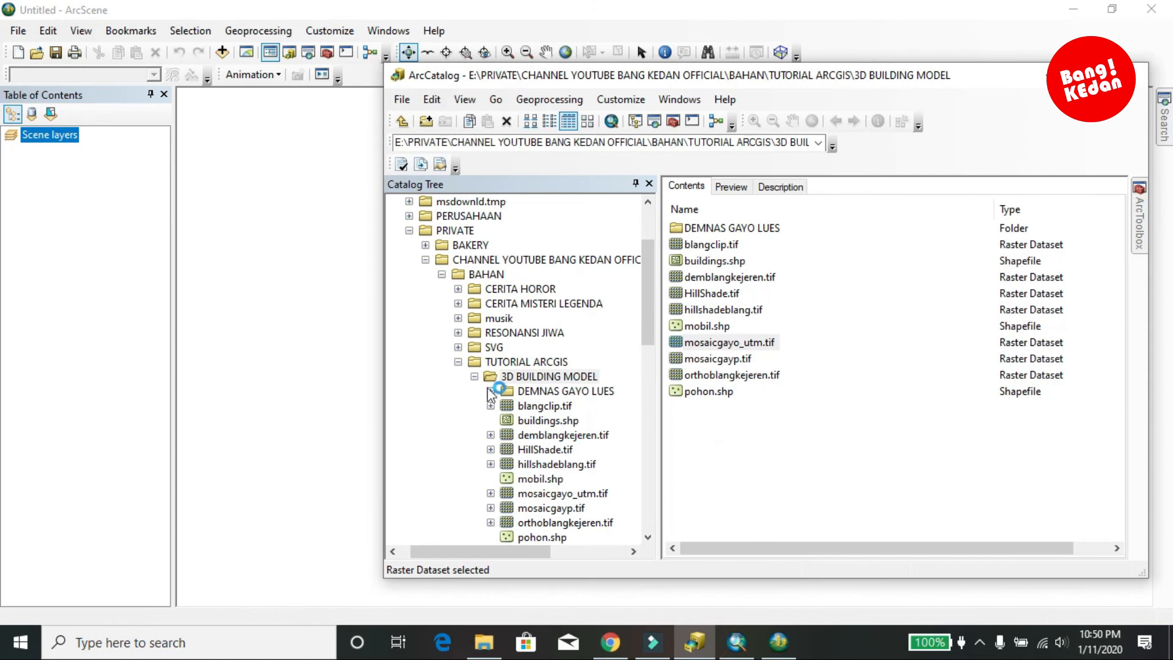
pyautogui.click(475, 376)
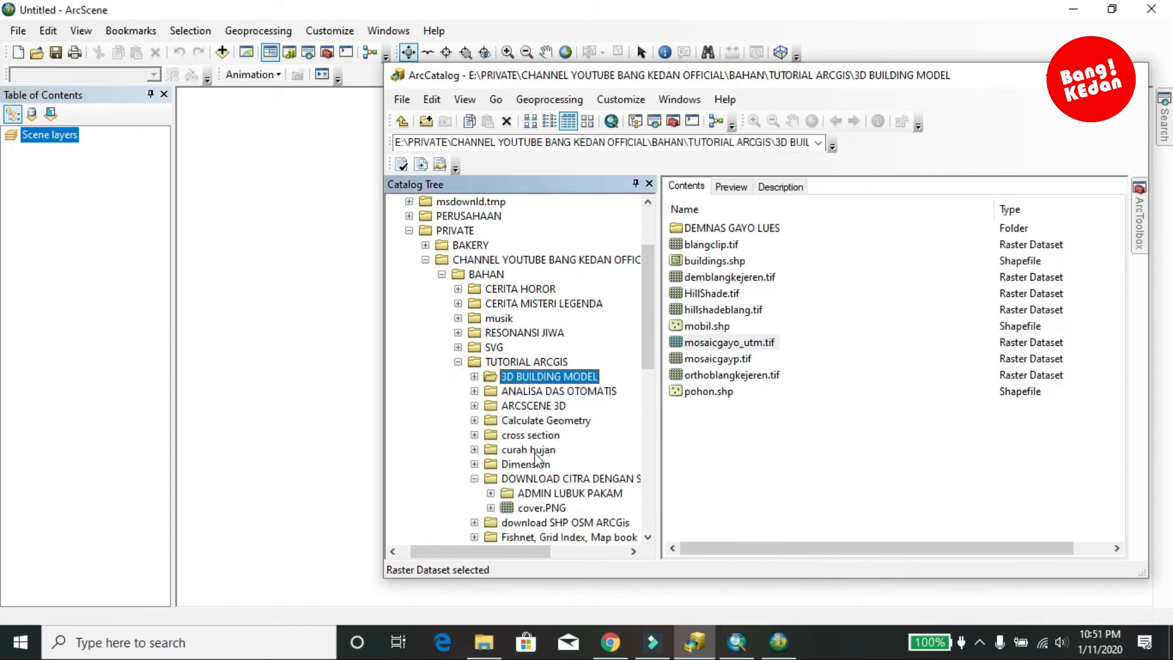
pyautogui.click(474, 478)
pyautogui.scroll(-3, 522, 443)
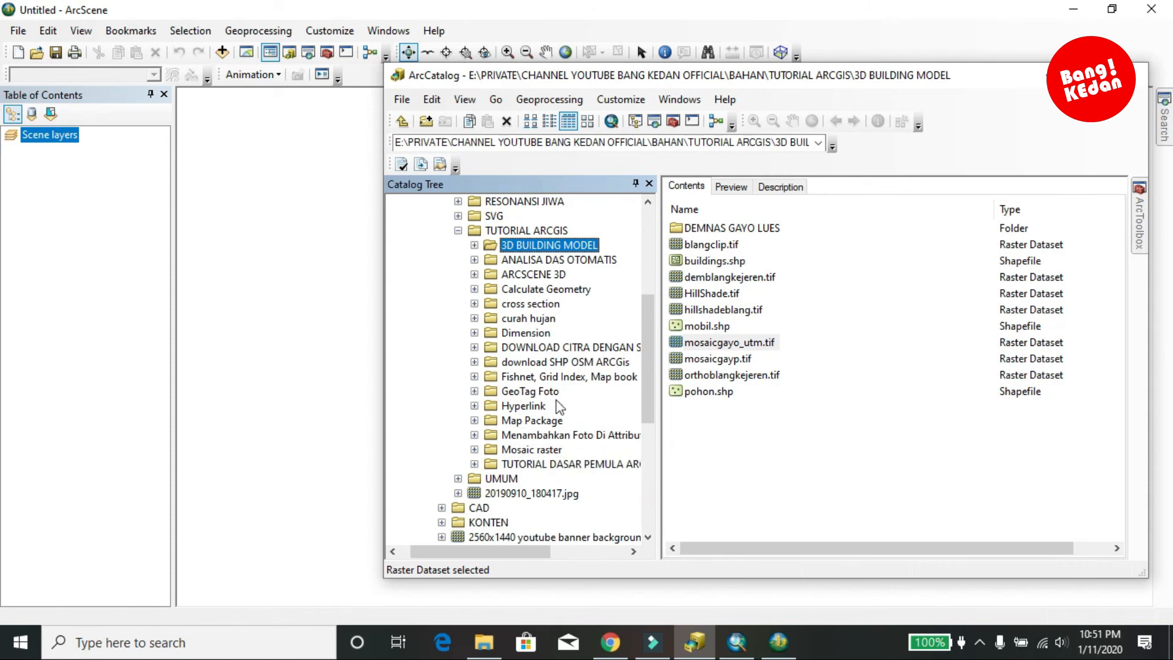
# Refresh the contents of the Fishnet, Grid Index, Map book folder and its parent TUTORIAL ARCGIS folder
pyautogui.click(559, 377)
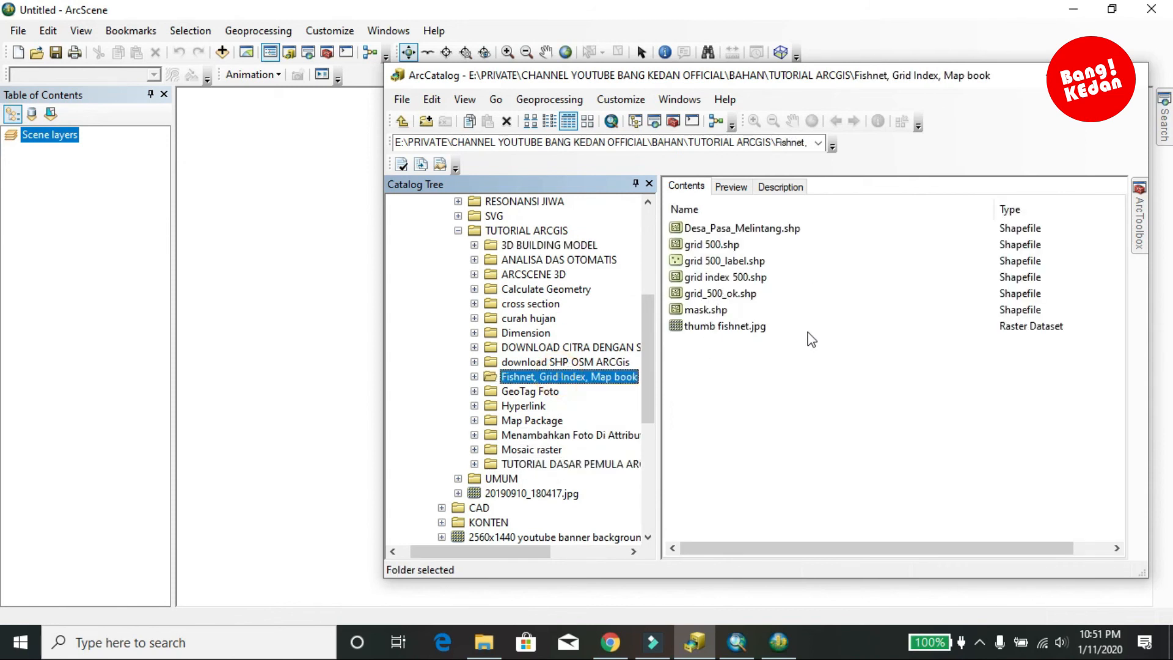
pyautogui.rightClick(807, 347)
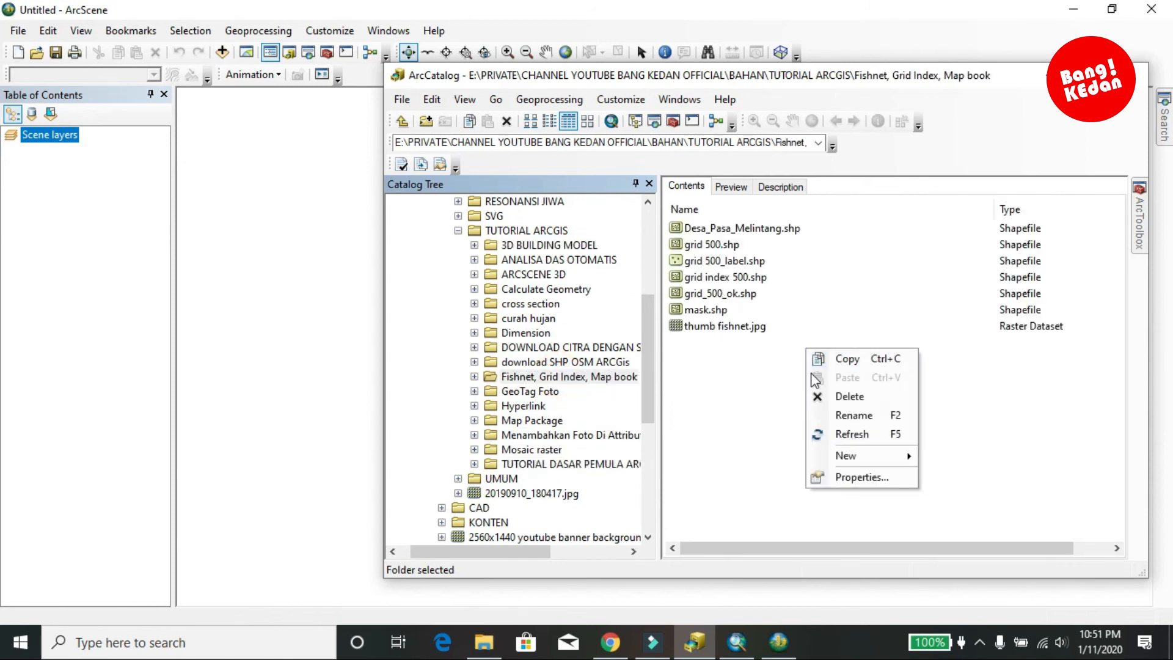
pyautogui.click(832, 434)
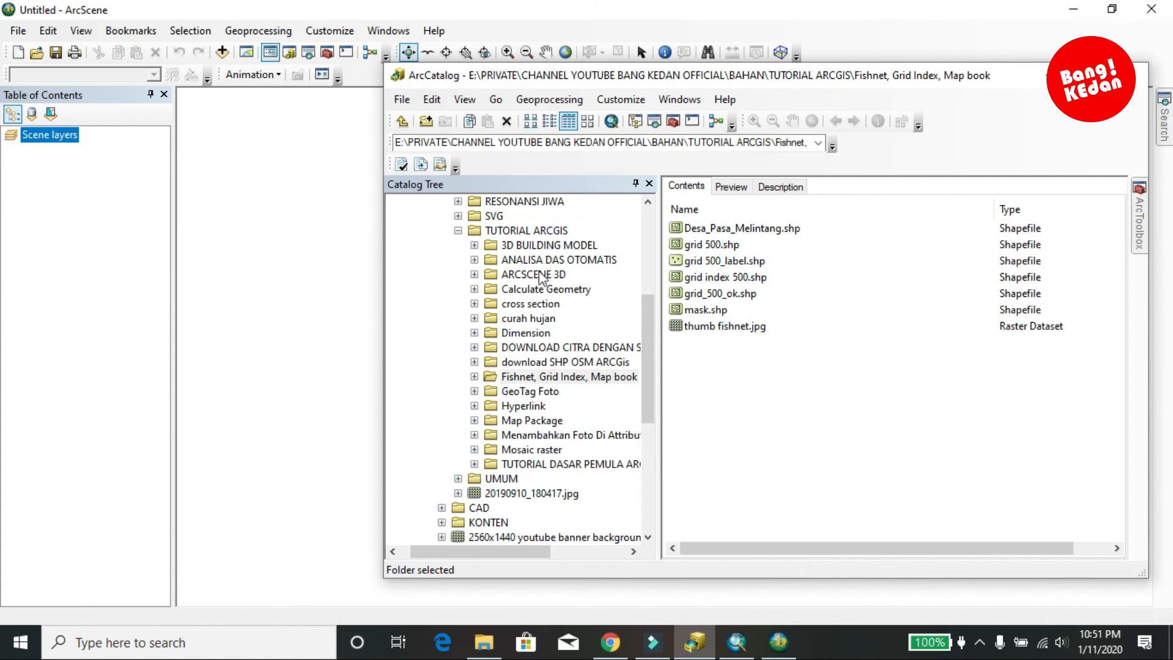
pyautogui.click(524, 233)
pyautogui.rightClick(830, 522)
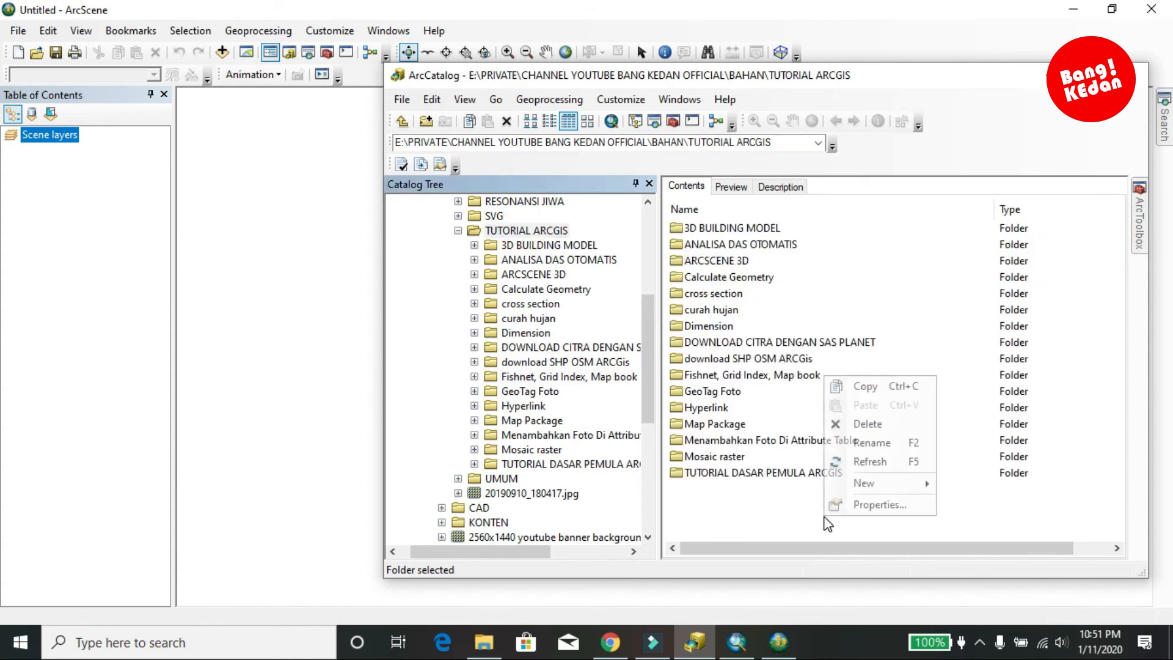
pyautogui.click(871, 459)
# Open Surface.gdb in the Slope, Hillshade, Contour, TIN folder and add its tin_raster to the ArcScene scene
pyautogui.doubleClick(739, 472)
pyautogui.click(722, 228)
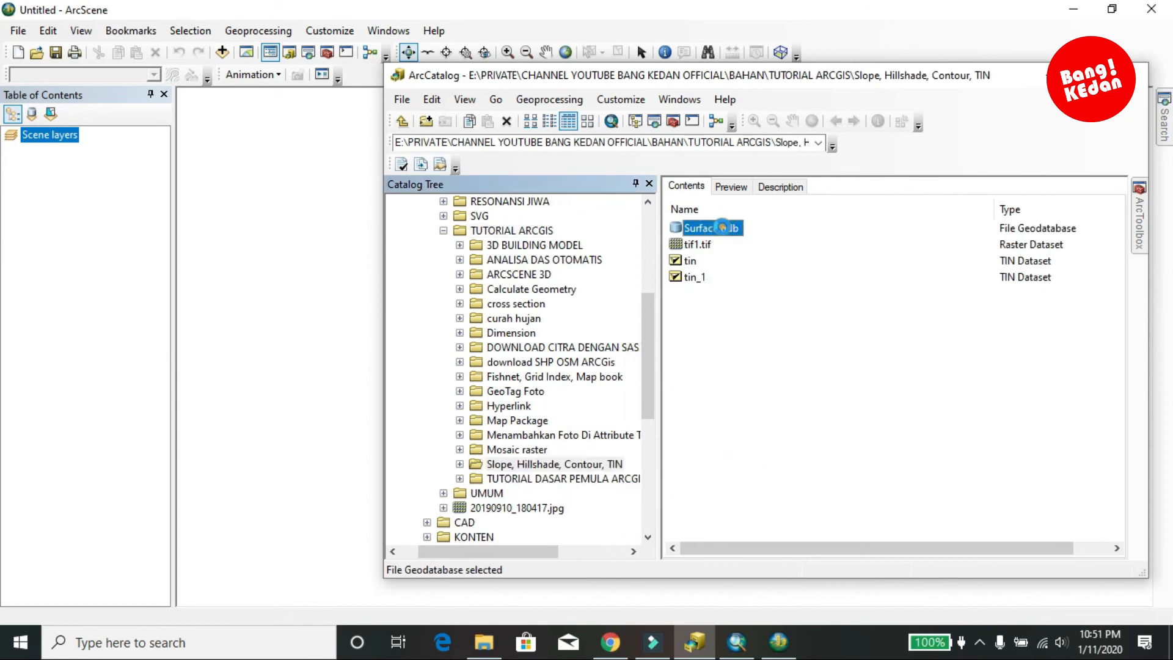
pyautogui.doubleClick(722, 228)
pyautogui.moveTo(706, 279); pyautogui.dragTo(270, 259)
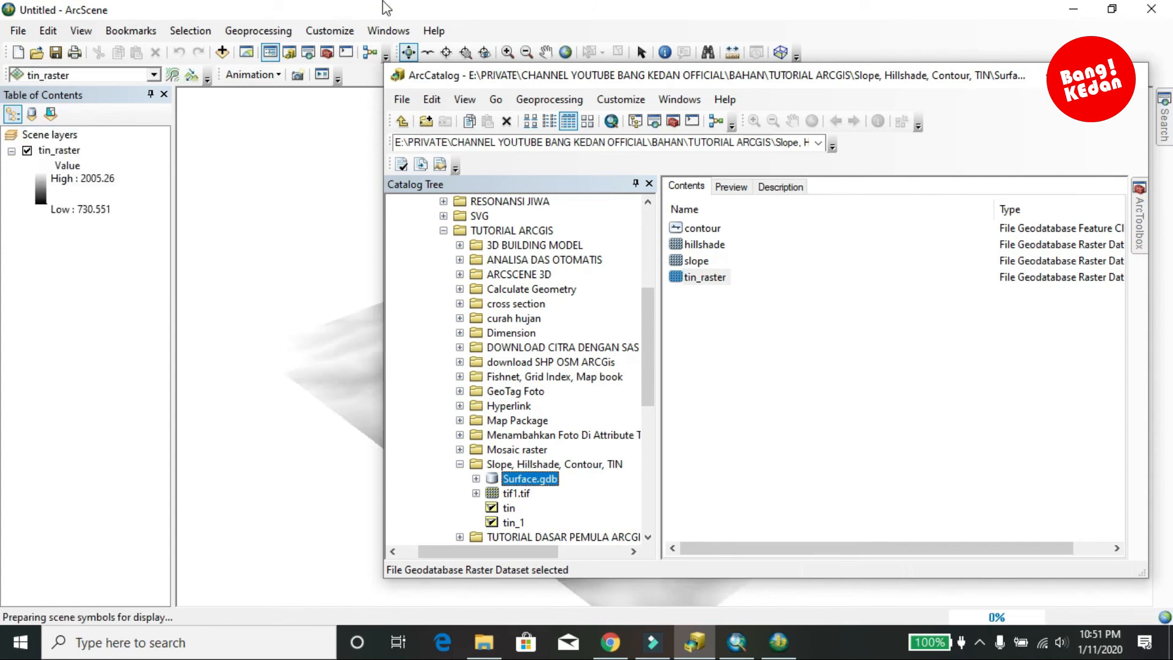
pyautogui.click(383, 9)
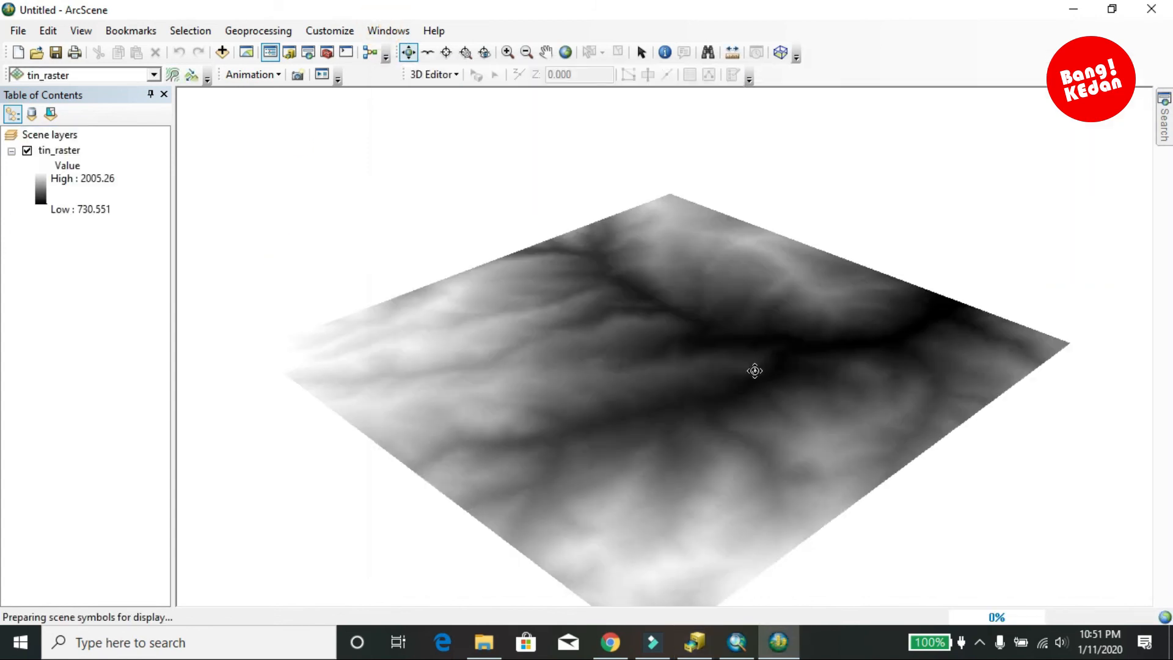
# Apply the green-to-brown-to-white elevation color ramp to the scene's tin_raster layer, keeping its properties open
pyautogui.rightClick(64, 152)
pyautogui.click(97, 344)
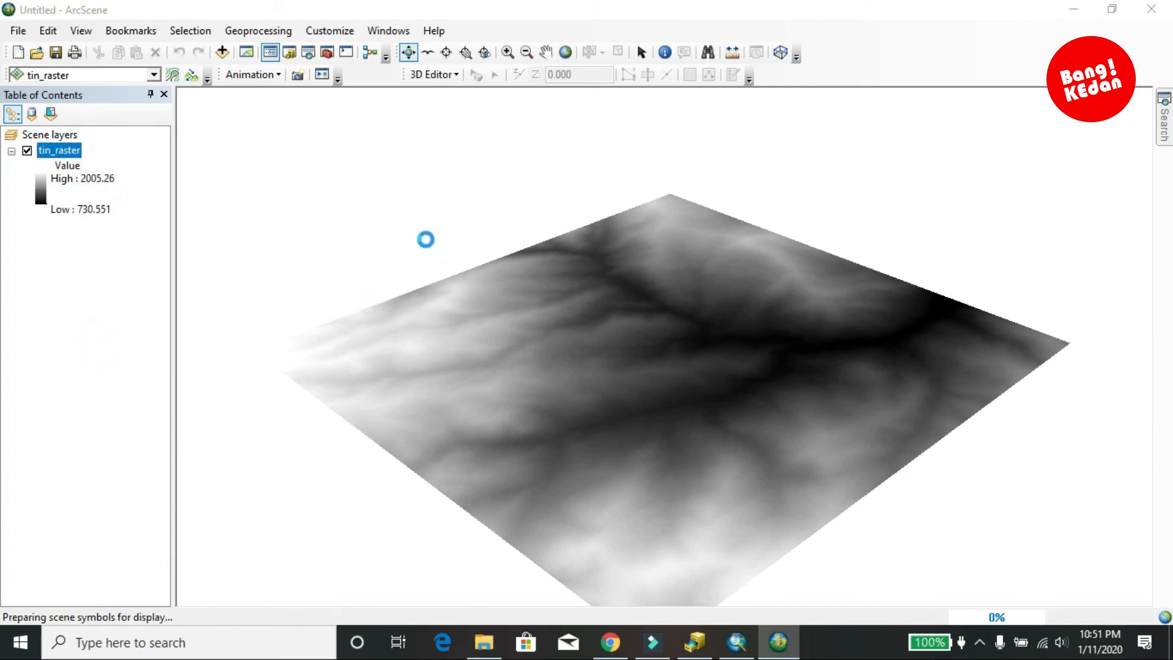
pyautogui.click(517, 96)
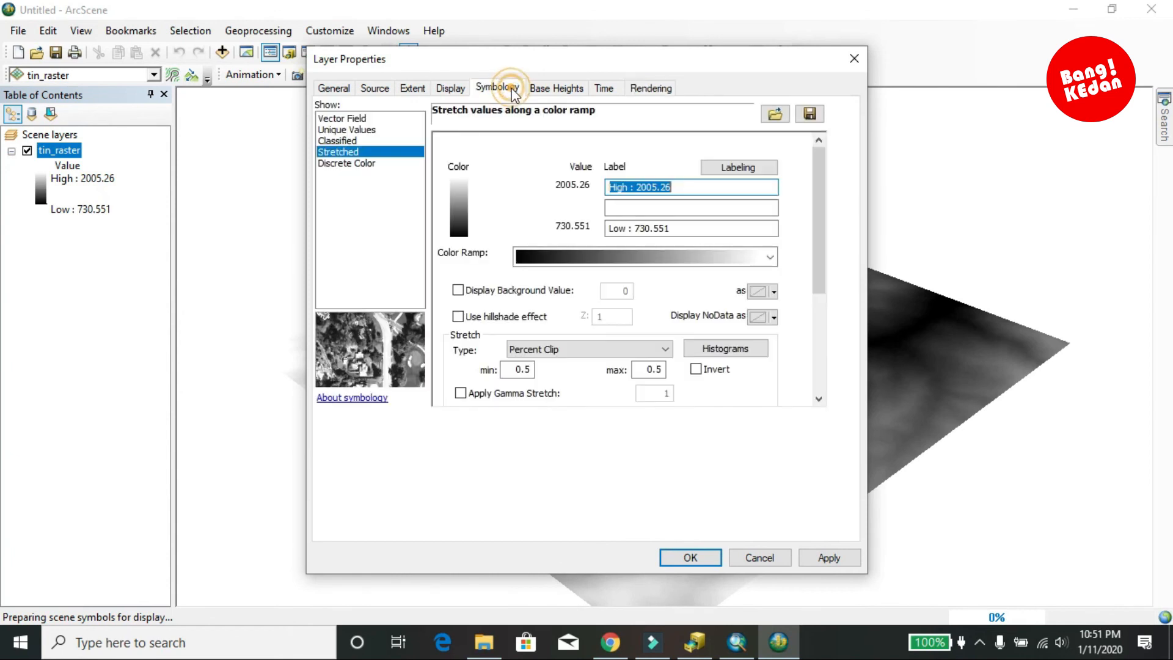
pyautogui.click(767, 255)
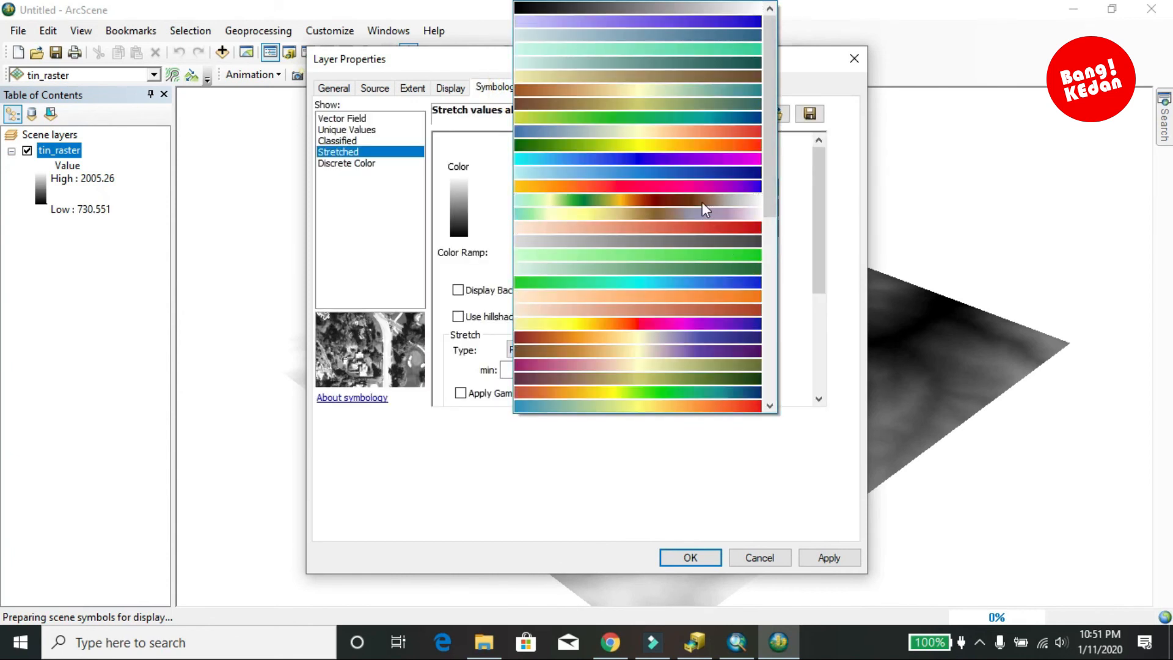
pyautogui.scroll(-7, 702, 202)
pyautogui.scroll(3, 698, 212)
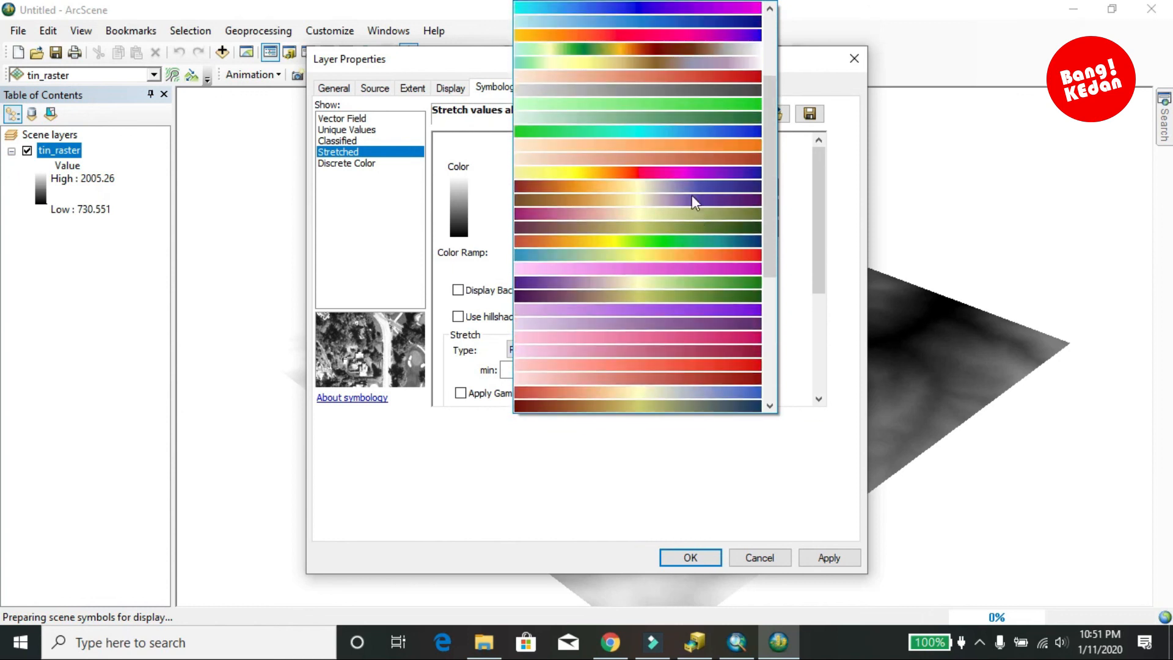
pyautogui.scroll(3, 691, 196)
pyautogui.click(676, 96)
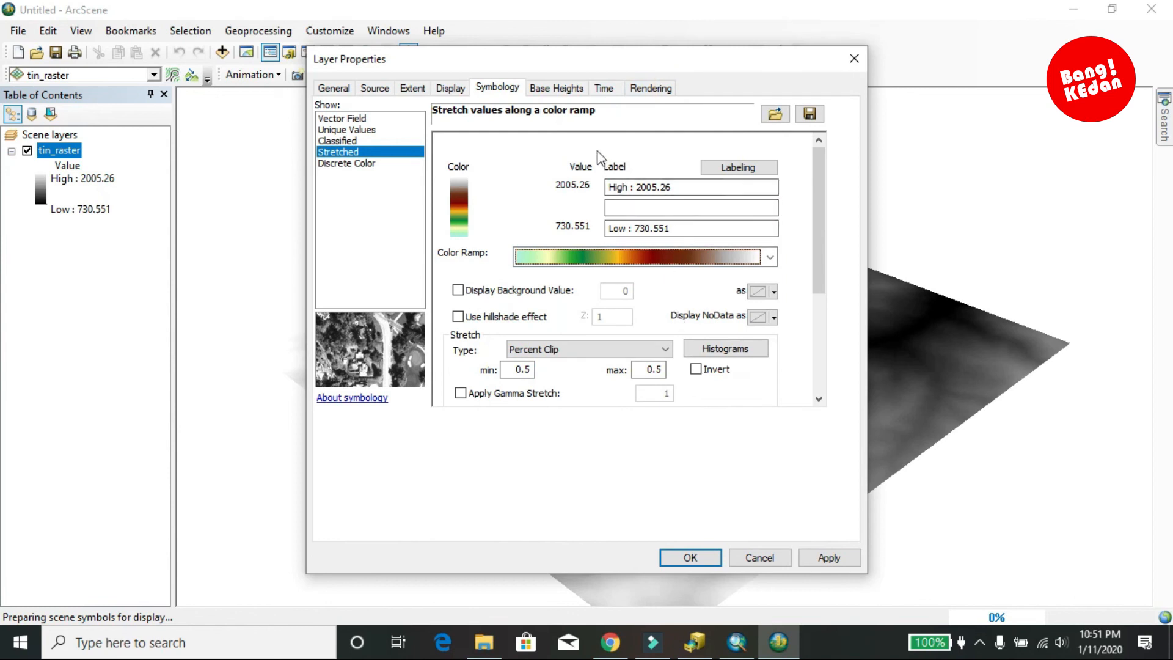
pyautogui.click(829, 557)
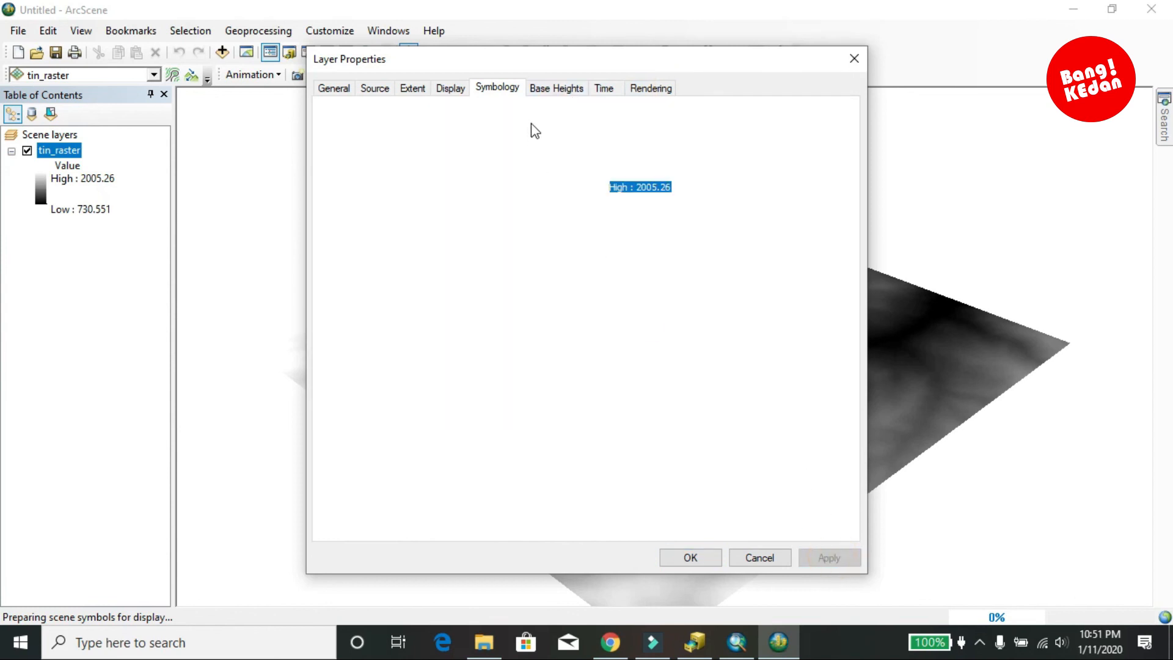
# Set tin_raster's base heights to float on a custom surface, using the preset raster path, and apply
pyautogui.click(555, 90)
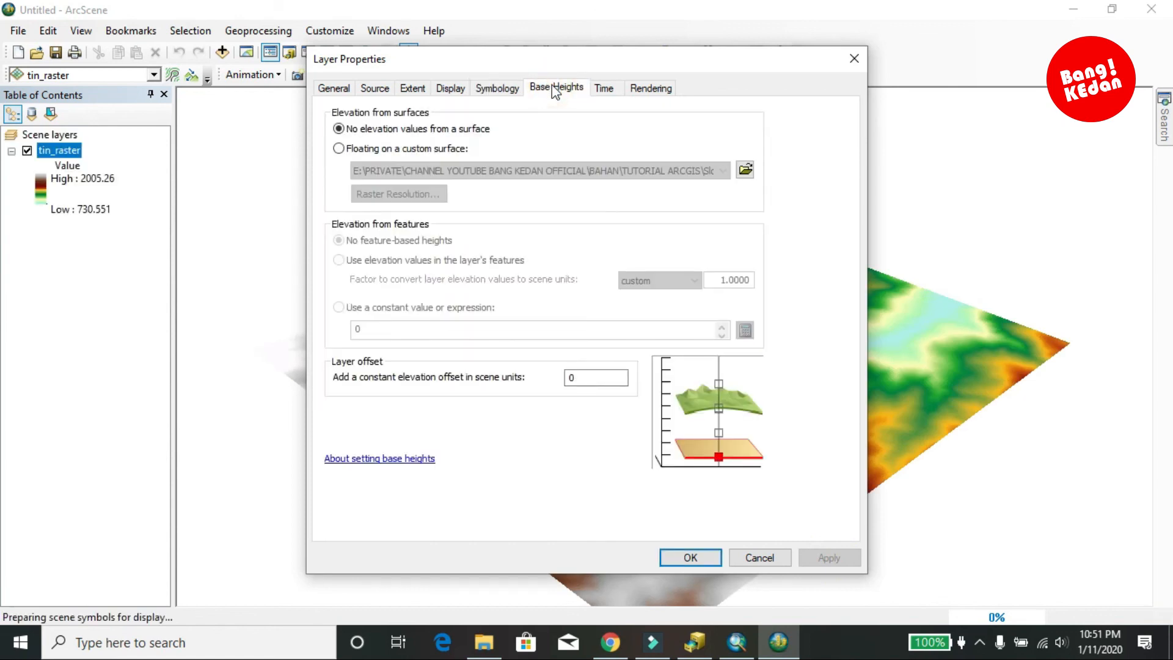
pyautogui.click(356, 150)
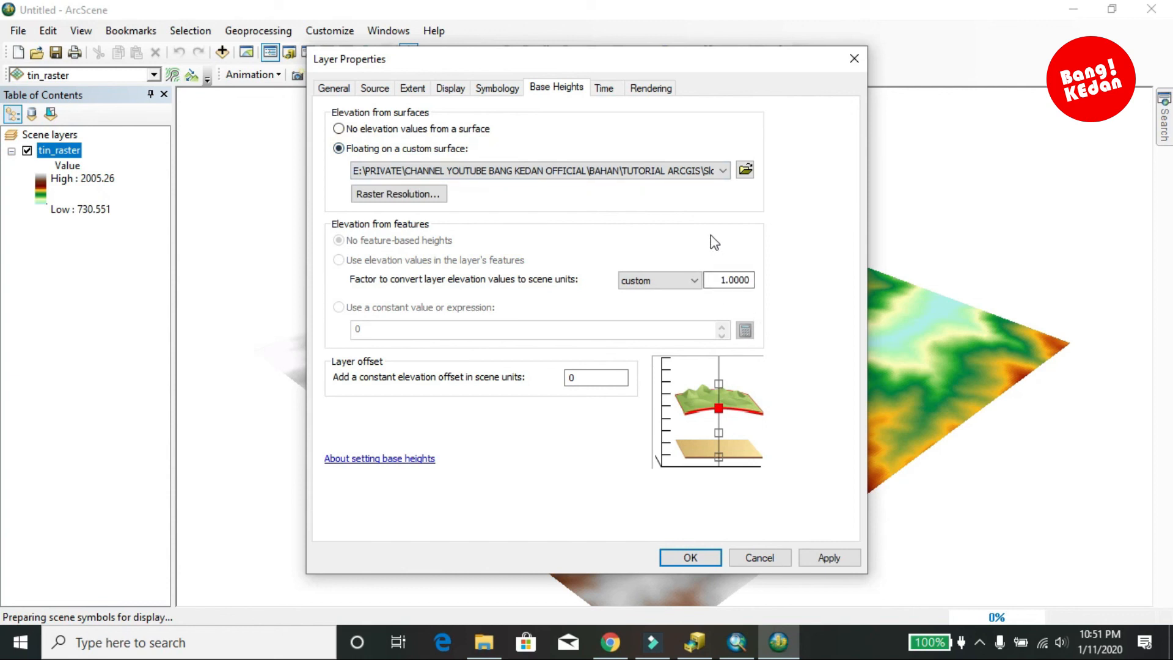
pyautogui.click(828, 557)
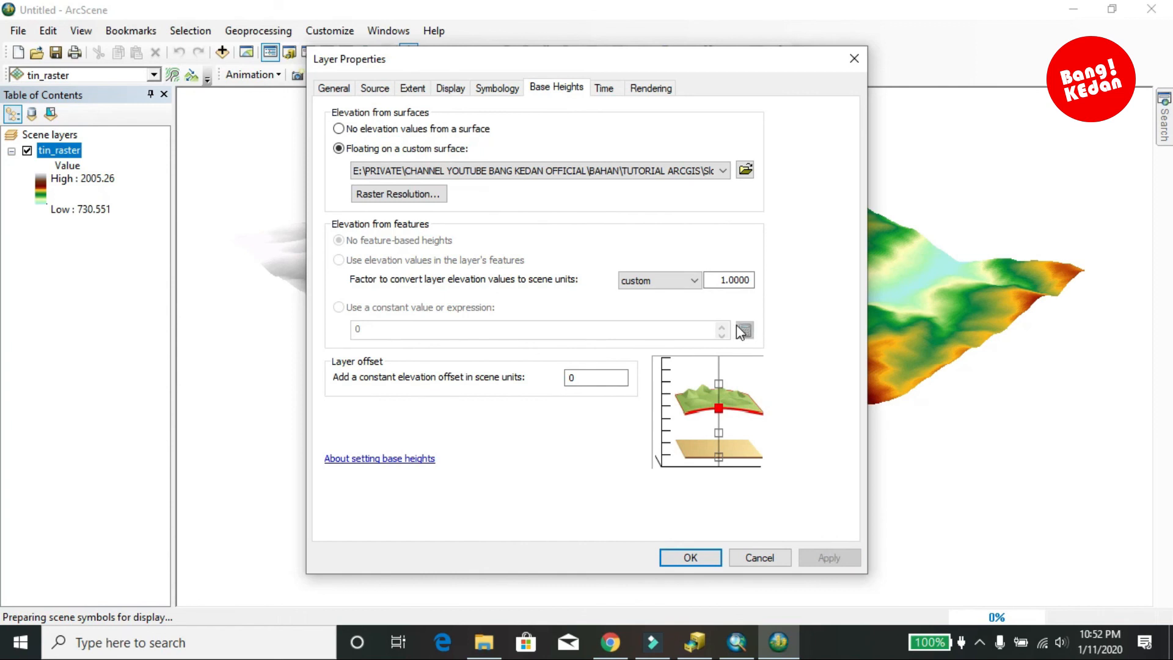
# Set the factor converting tin_raster's elevation values to scene units to 2.0000 and apply it
pyautogui.moveTo(723, 280); pyautogui.dragTo(714, 281)
pyautogui.click(822, 557)
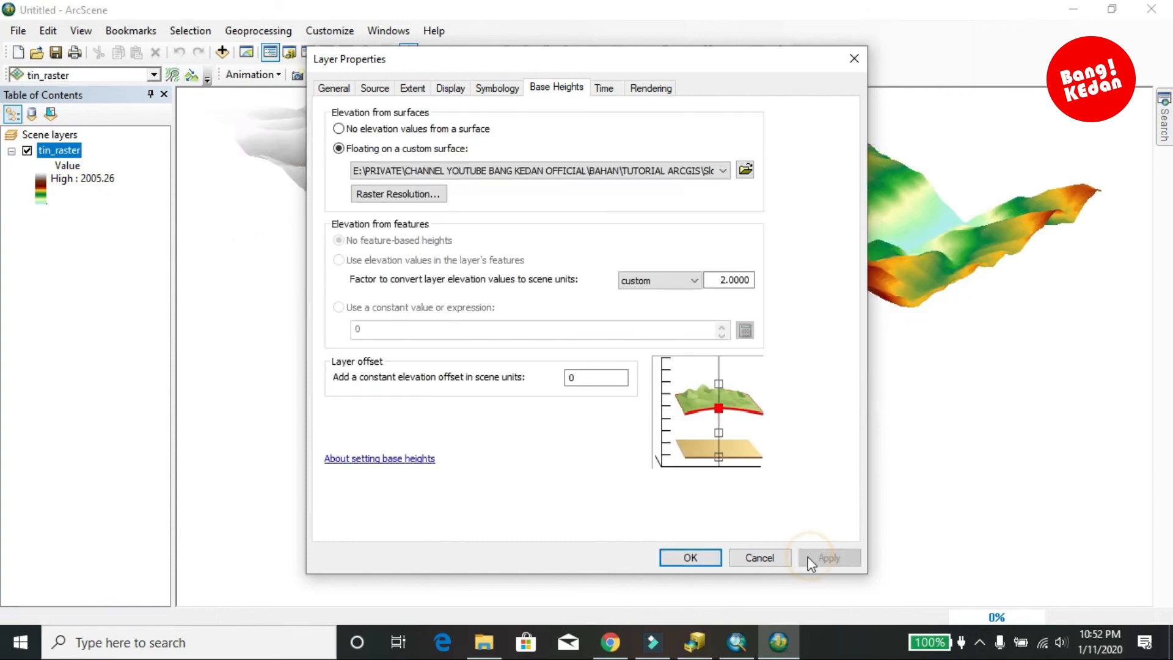
pyautogui.click(699, 557)
# Orbit and zoom around tin_raster in the scene to examine its exaggerated 3D relief
pyautogui.moveTo(690, 298)
pyautogui.mouseDown()
pyautogui.moveTo(497, 296)
pyautogui.moveTo(701, 327)
pyautogui.moveTo(471, 291)
pyautogui.moveTo(535, 312)
pyautogui.moveTo(461, 296)
pyautogui.moveTo(461, 281)
pyautogui.moveTo(641, 295)
pyautogui.moveTo(607, 301)
pyautogui.moveTo(673, 277)
pyautogui.moveTo(649, 294)
pyautogui.moveTo(767, 325)
pyautogui.moveTo(903, 317)
pyautogui.moveTo(681, 315)
pyautogui.moveTo(863, 282)
pyautogui.moveTo(788, 271)
pyautogui.moveTo(512, 291)
pyautogui.moveTo(694, 293)
pyautogui.mouseUp()
pyautogui.scroll(-3, 650, 292)
pyautogui.scroll(-3, 681, 314)
pyautogui.scroll(7, 681, 314)
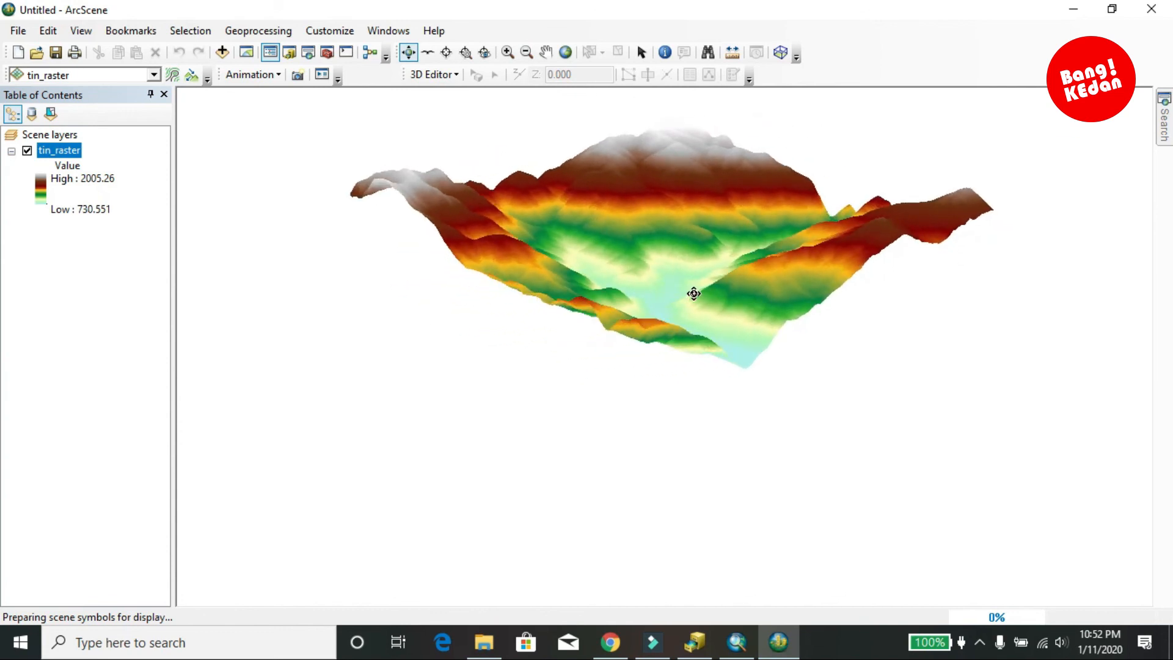